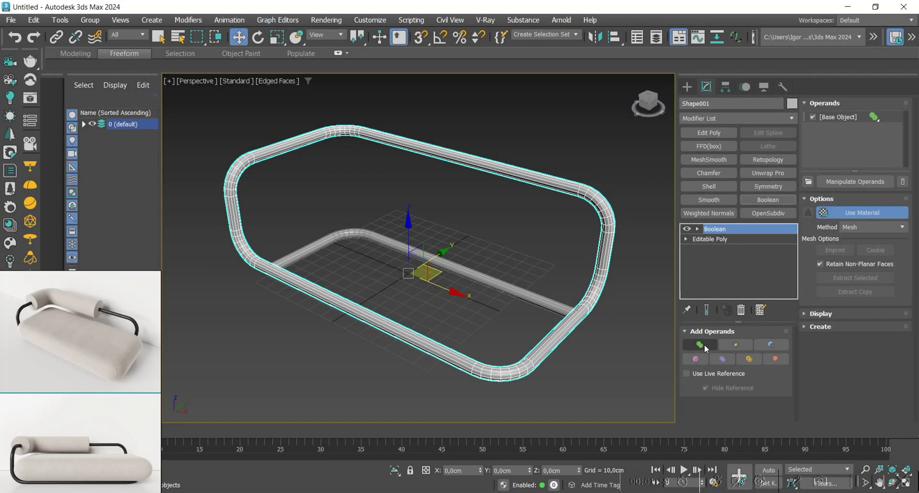
- Add the lower brace tube as a Union operand in the looped frame's Boolean
{"action": "left_click", "coordinate": [706, 344]}
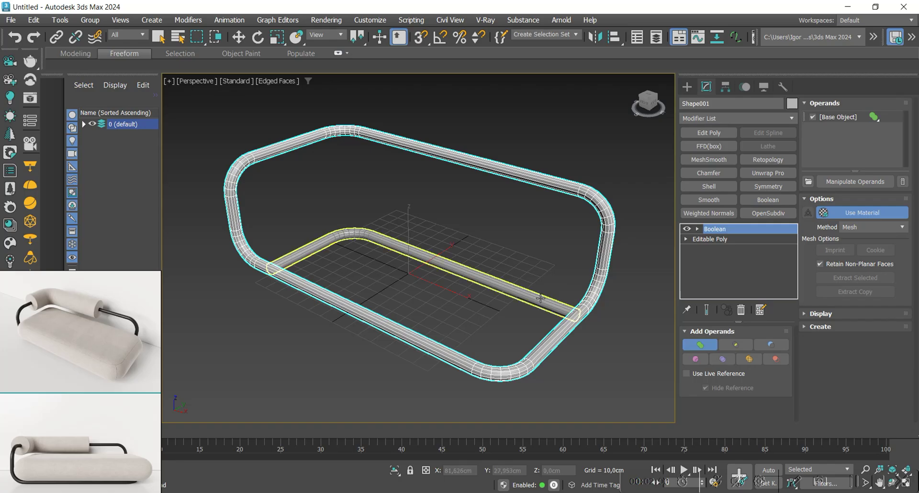
{"action": "left_click", "coordinate": [541, 298]}
{"action": "key", "text": "w"}
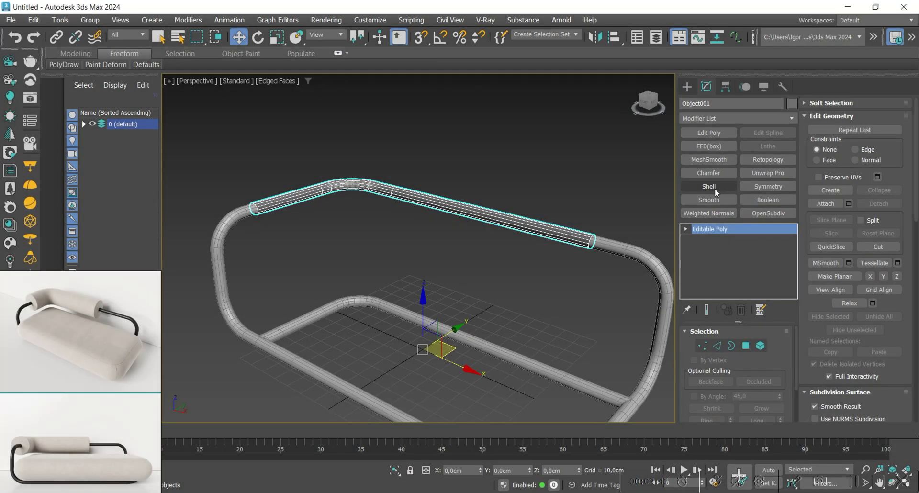
- Add a Shell modifier with a 14 cm outer amount to the detached upper tube section of the backrest
{"action": "left_click", "coordinate": [714, 188]}
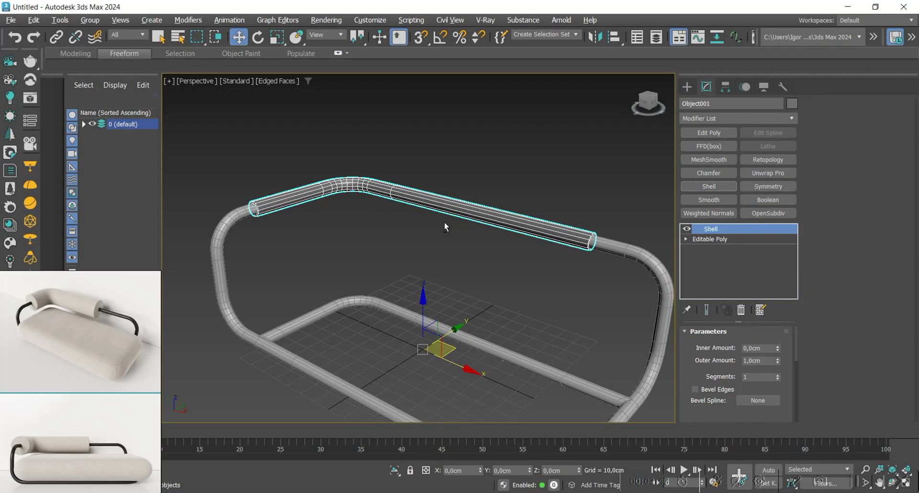
{"action": "type", "text": "14"}
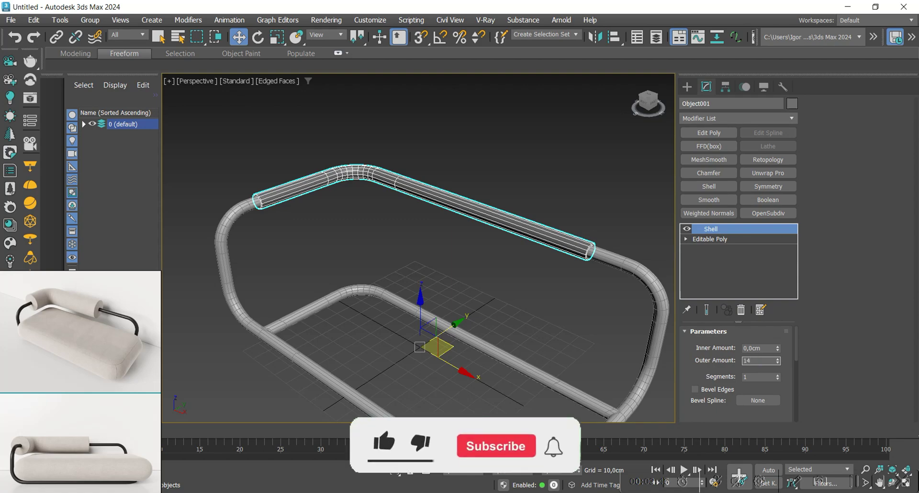
{"action": "key", "text": "Return"}
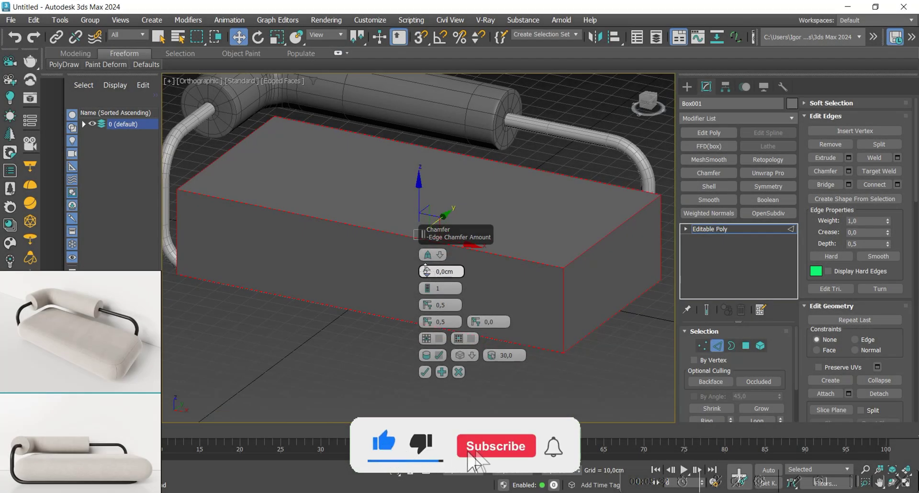
- Chamfer the selected edges of the seat box by raising the edge chamfer amount
{"action": "left_click_drag", "start_coordinate": [426, 270], "coordinate": [426, 245]}
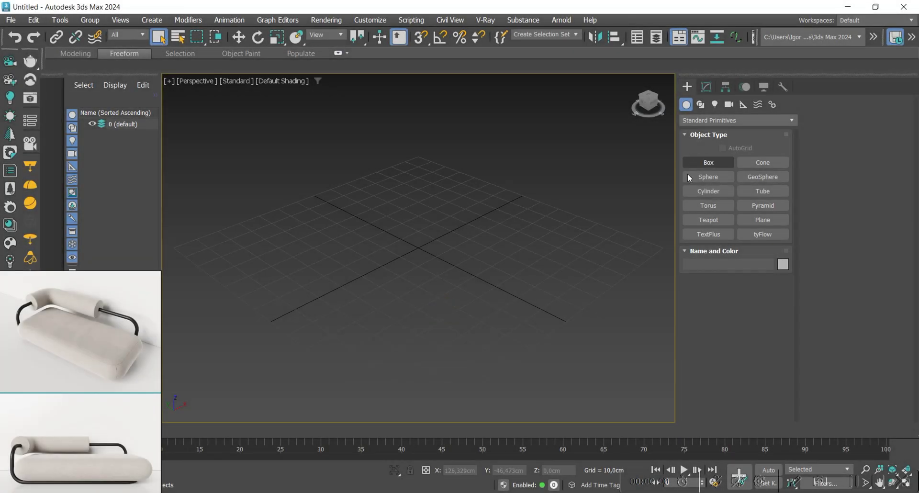
- Draw a standard box on the grid, about 27 cm long, 69 cm wide and 5 cm high
{"action": "left_click", "coordinate": [709, 162]}
{"action": "middle_click_drag", "start_coordinate": [560, 228], "coordinate": [353, 294], "text": "alt"}
{"action": "left_click_drag", "start_coordinate": [338, 297], "coordinate": [493, 200]}
{"action": "left_click", "coordinate": [492, 185]}
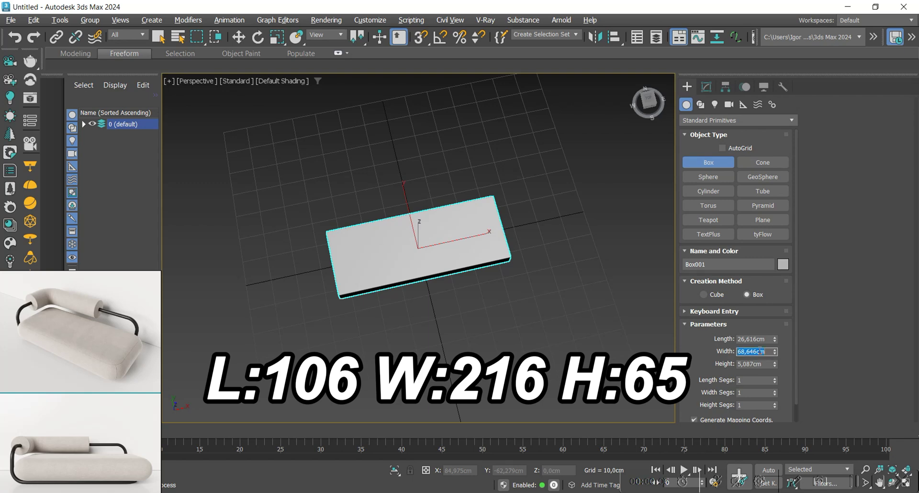
- Set the box's width to 216 cm, length to 106 cm and height to 65 cm
{"action": "key", "text": "Return"}
{"action": "type", "text": "1"}
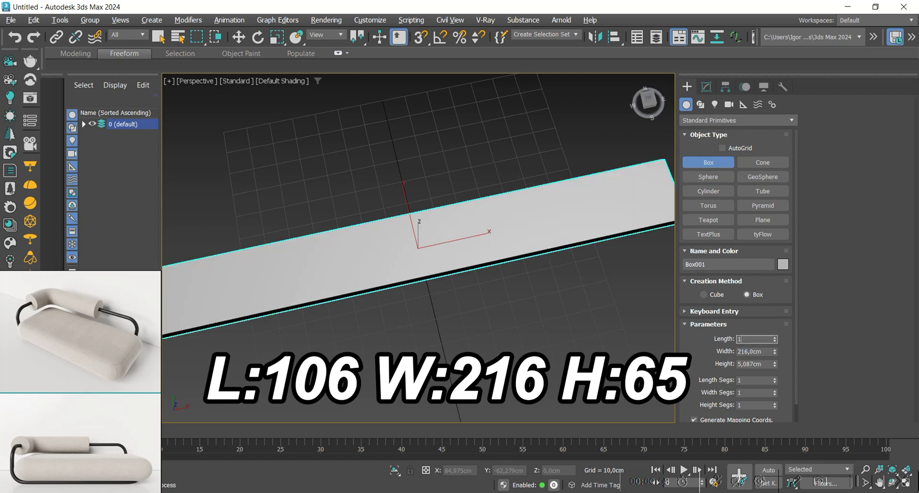
{"action": "type", "text": "06"}
{"action": "key", "text": "Return"}
{"action": "left_click", "coordinate": [756, 364]}
{"action": "type", "text": "66"}
{"action": "key", "text": "Return"}
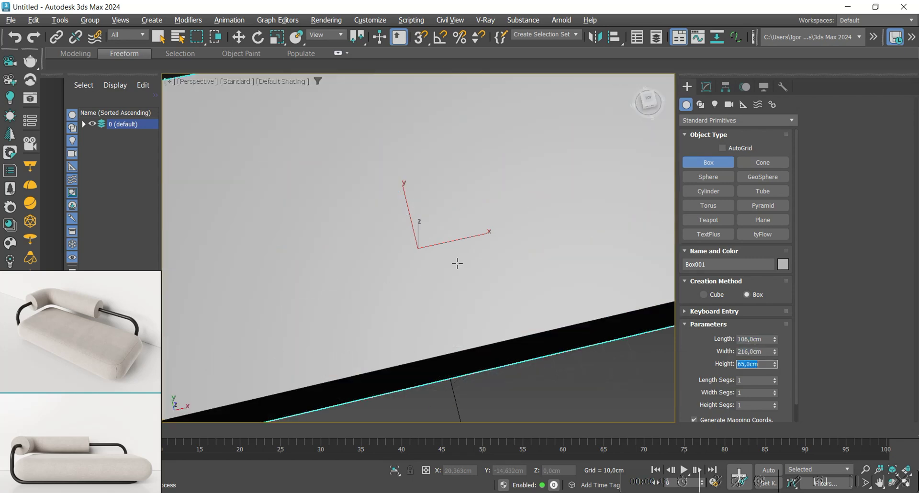
- Move the box to the world origin with Y at 0 and show the viewport in wireframe
{"action": "scroll", "coordinate": [458, 263], "scroll_direction": "down", "scroll_amount": 3}
{"action": "middle_click_drag", "start_coordinate": [458, 263], "coordinate": [472, 330], "text": "alt"}
{"action": "key", "text": "w"}
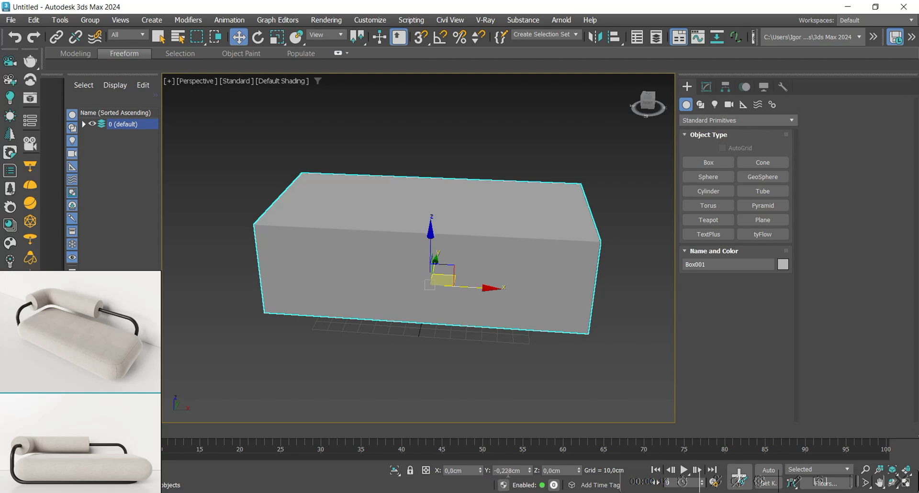
{"action": "right_click", "coordinate": [530, 472]}
{"action": "key", "text": "F3"}
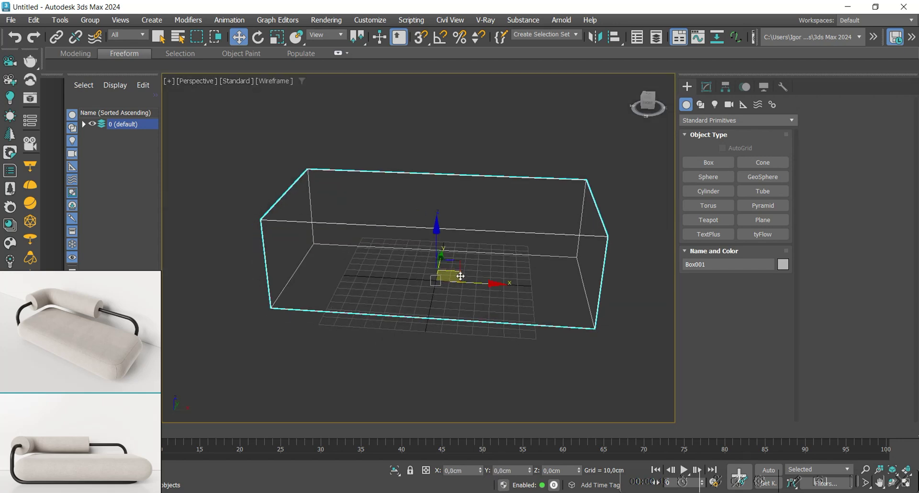
- Convert the box to an editable poly
{"action": "key", "text": "m"}
{"action": "middle_click_drag", "start_coordinate": [521, 276], "coordinate": [513, 277], "text": "alt"}
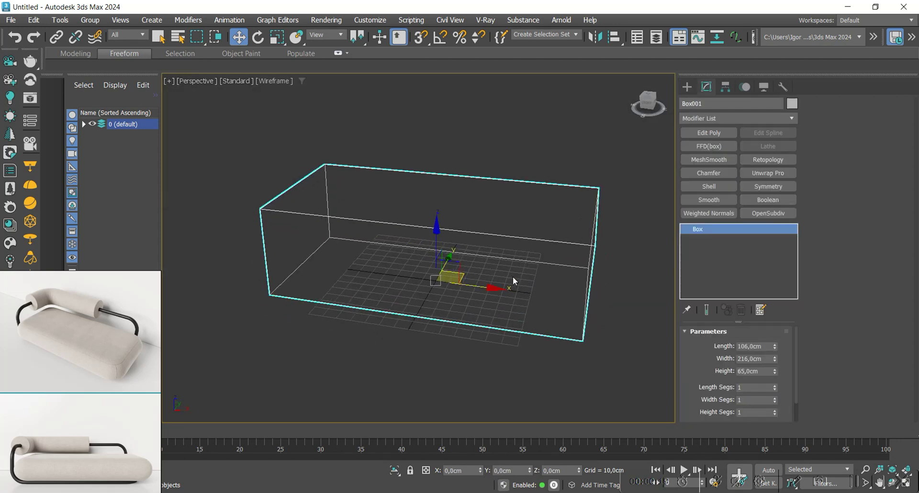
{"action": "key", "text": "p"}
- Create a linear shape from the closed loop of six box edges running over the upper back and along the lower front
{"action": "key", "text": "2"}
{"action": "left_click", "coordinate": [301, 182]}
{"action": "left_click", "coordinate": [268, 266], "text": "ctrl"}
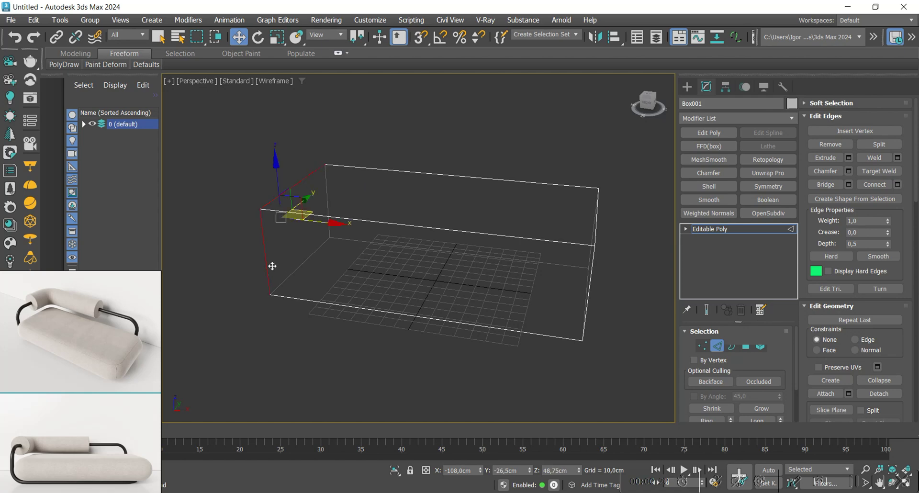
{"action": "left_click", "coordinate": [389, 171], "text": "ctrl"}
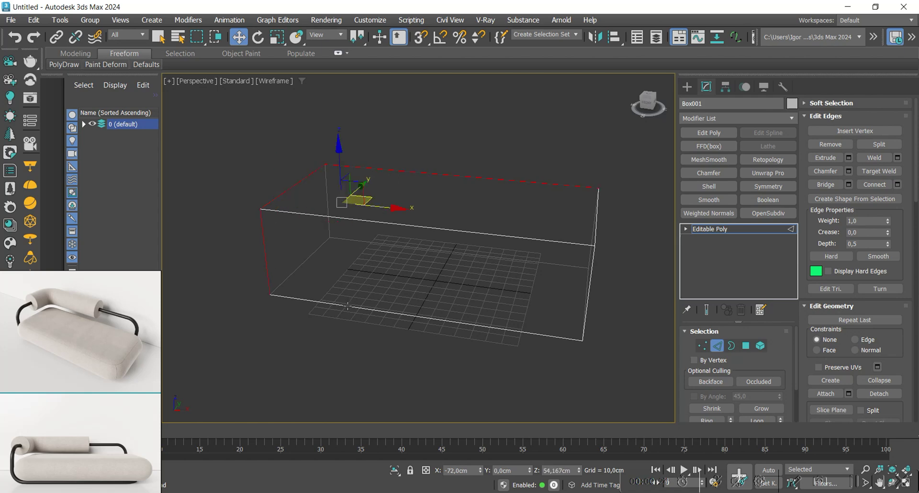
{"action": "middle_click_drag", "start_coordinate": [430, 306], "coordinate": [565, 326], "text": "alt"}
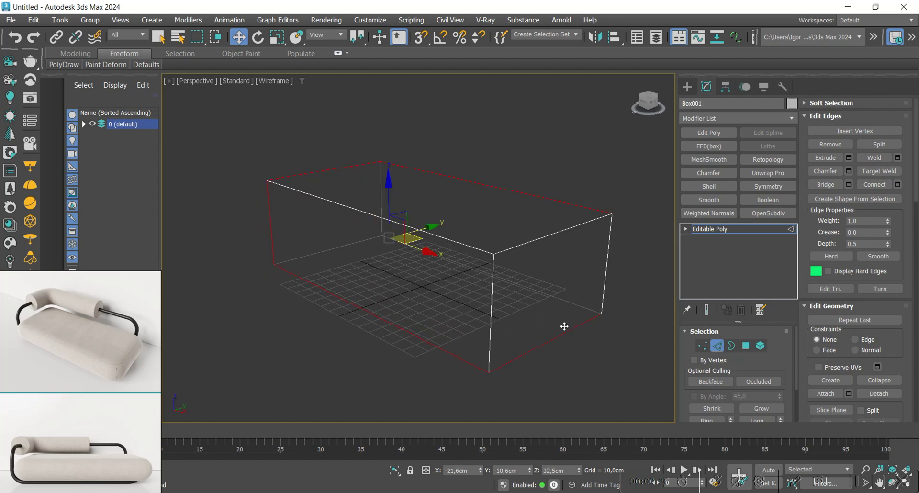
{"action": "left_click", "coordinate": [608, 259], "text": "ctrl"}
{"action": "middle_click_drag", "start_coordinate": [607, 258], "coordinate": [542, 197], "text": "alt"}
{"action": "right_click", "coordinate": [538, 193]}
{"action": "left_click", "coordinate": [513, 296]}
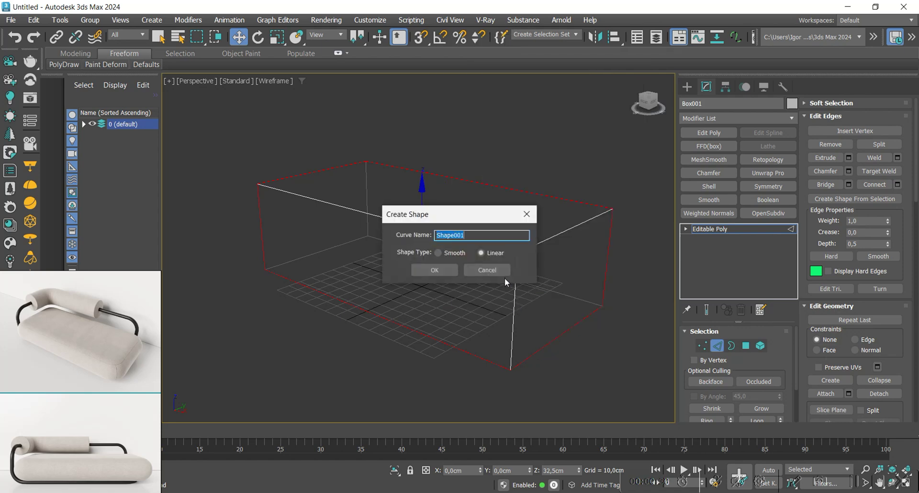
{"action": "left_click", "coordinate": [437, 270]}
- Connect the box's edges with two loops, one near the left end with slide -70 and one across the depth toward the back
{"action": "left_click", "coordinate": [709, 229]}
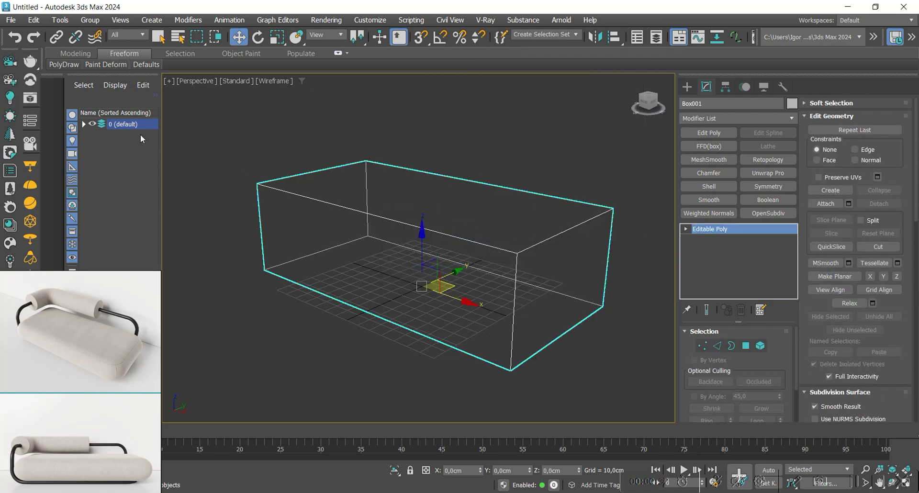
{"action": "key", "text": "2"}
{"action": "left_click", "coordinate": [343, 208]}
{"action": "middle_click_drag", "start_coordinate": [343, 211], "coordinate": [372, 266], "text": "alt"}
{"action": "key", "text": "alt+r"}
{"action": "key", "text": "ctrl+shift+e"}
{"action": "left_click", "coordinate": [443, 288]}
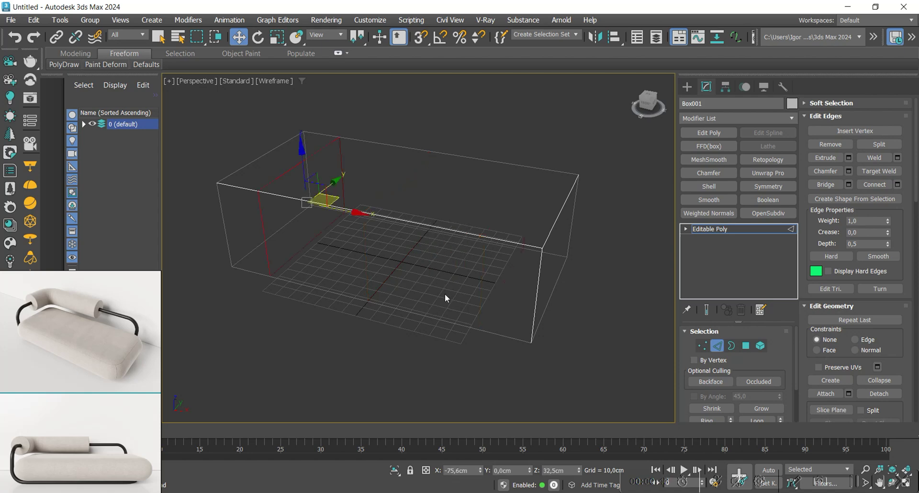
{"action": "mouse_move", "coordinate": [445, 297]}
{"action": "middle_mouse_down", "text": "alt"}
{"action": "mouse_move", "coordinate": [431, 298]}
{"action": "mouse_move", "coordinate": [435, 311]}
{"action": "middle_mouse_up", "text": "alt"}
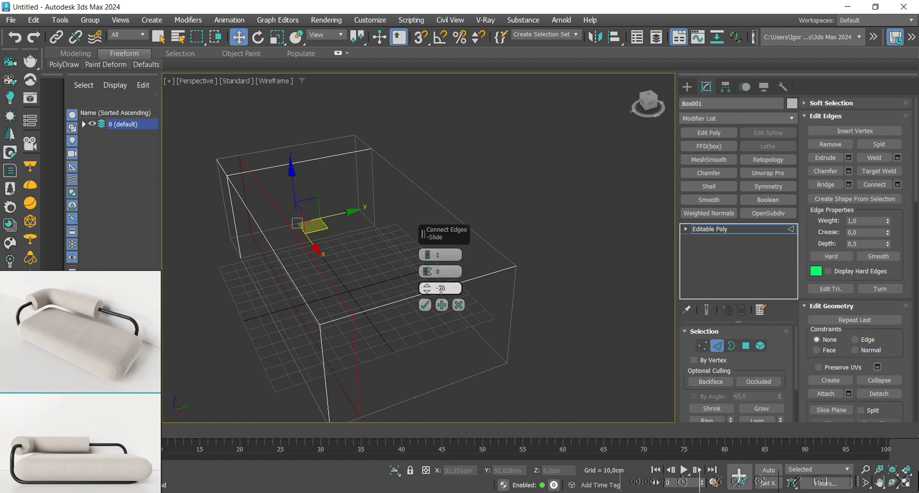
{"action": "left_click", "coordinate": [426, 304]}
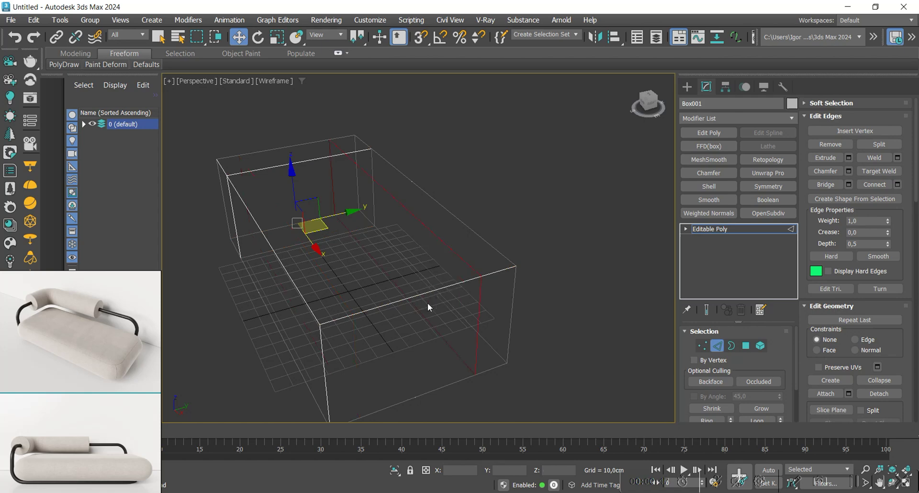
- Create a linear shape from the L-shaped pair of bottom edges on the new loops
{"action": "middle_click_drag", "start_coordinate": [429, 304], "coordinate": [301, 266], "text": "alt"}
{"action": "left_click", "coordinate": [300, 267]}
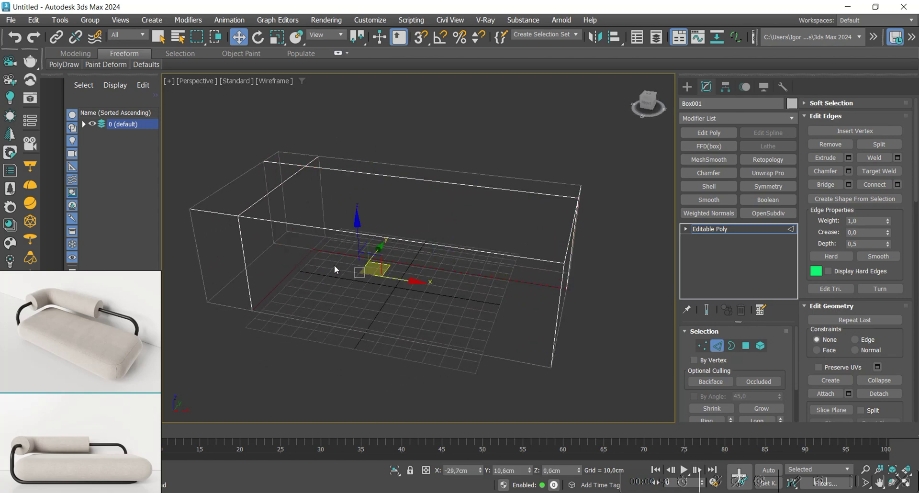
{"action": "right_click", "coordinate": [334, 267]}
{"action": "left_click", "coordinate": [323, 347]}
{"action": "left_click", "coordinate": [434, 271]}
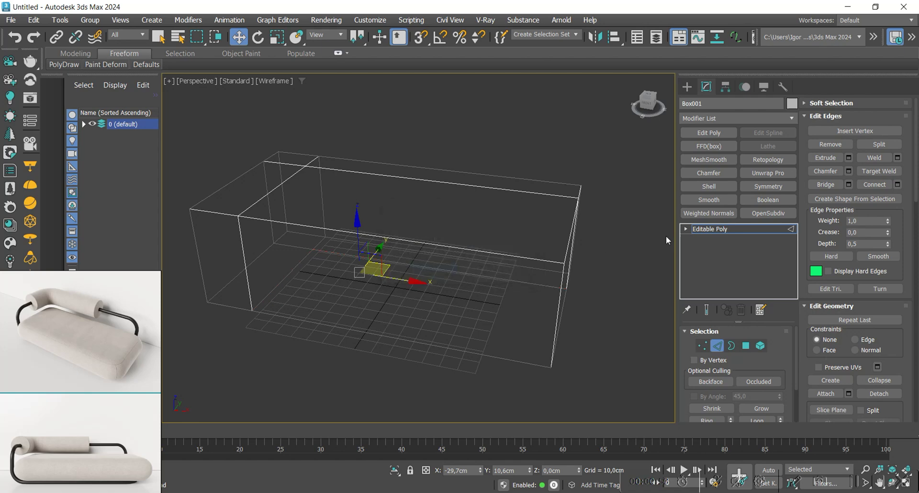
- Leave edge editing and delete the helper box, keeping only the extracted splines
{"action": "left_click", "coordinate": [723, 230]}
{"action": "middle_click_drag", "start_coordinate": [498, 300], "coordinate": [519, 296], "text": "alt"}
{"action": "key", "text": "Delete"}
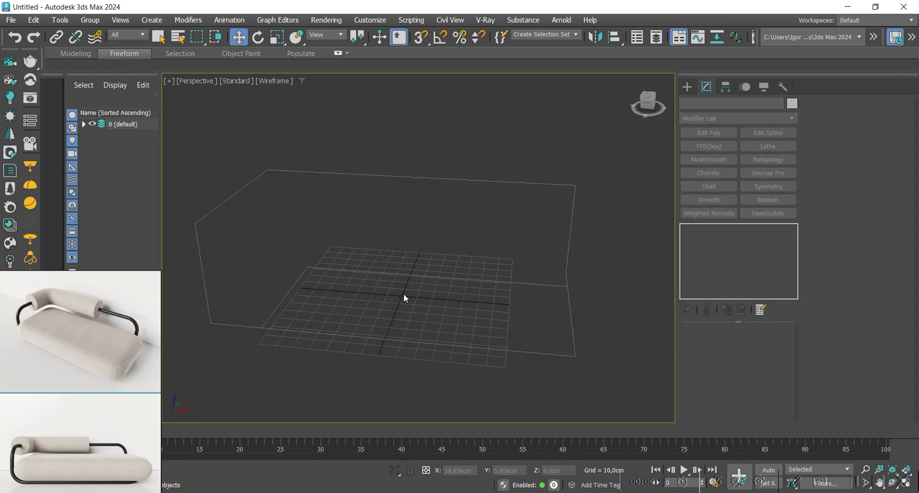
- Fillet all six corner vertices of the large closed frame spline
{"action": "left_click", "coordinate": [331, 187]}
{"action": "middle_click_drag", "start_coordinate": [376, 257], "coordinate": [440, 322], "text": "alt"}
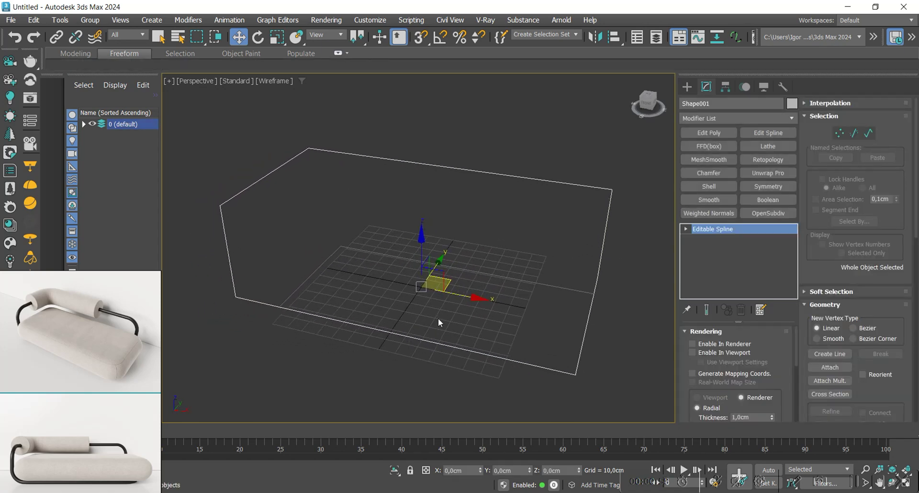
{"action": "key", "text": "1"}
{"action": "key", "text": "ctrl+a"}
{"action": "middle_click_drag", "start_coordinate": [590, 309], "coordinate": [572, 324], "text": "alt"}
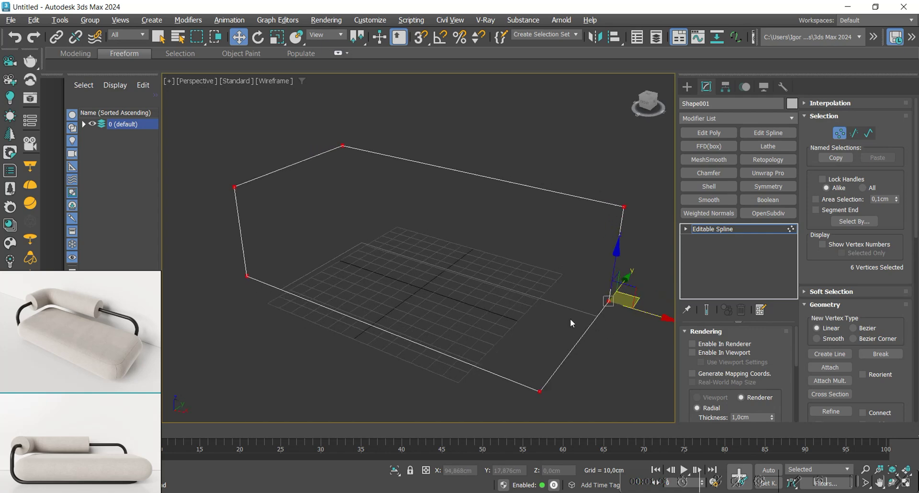
{"action": "scroll", "coordinate": [842, 323], "scroll_direction": "down", "scroll_amount": 5}
{"action": "left_click", "coordinate": [867, 355]}
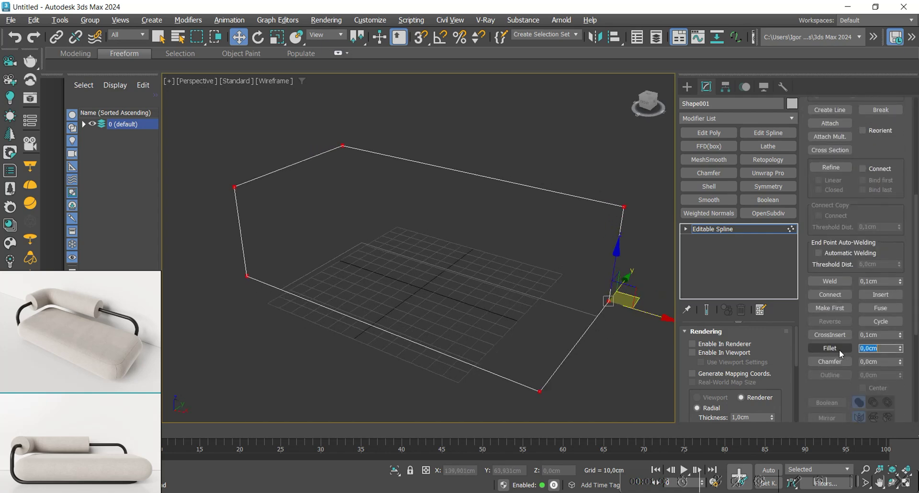
{"action": "left_click", "coordinate": [839, 349]}
{"action": "middle_click_drag", "start_coordinate": [563, 283], "coordinate": [479, 298]}
{"action": "left_click", "coordinate": [714, 229]}
- Fillet the corner vertex of the L-shaped bottom spline
{"action": "left_click", "coordinate": [567, 319]}
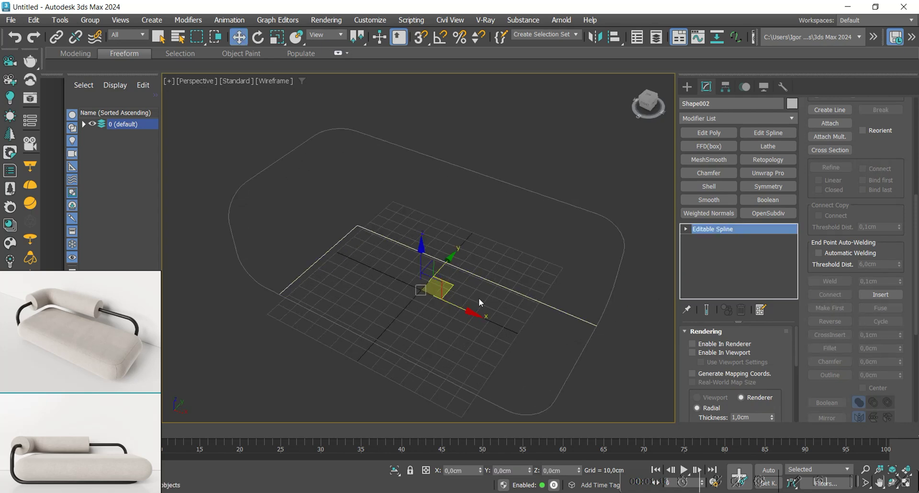
{"action": "key", "text": "1"}
{"action": "left_click", "coordinate": [843, 348]}
{"action": "left_click", "coordinate": [883, 347]}
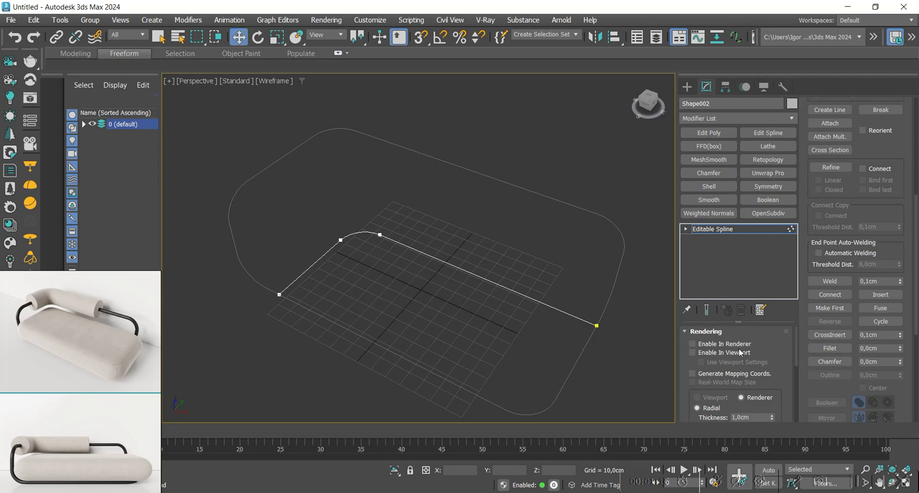
{"action": "middle_click_drag", "start_coordinate": [481, 312], "coordinate": [507, 295], "text": "alt"}
{"action": "key", "text": "1"}
- Enable the L-shaped spline in renderer and viewport with a radial thickness of 7 cm, and switch the viewport to shaded
{"action": "left_click", "coordinate": [708, 355]}
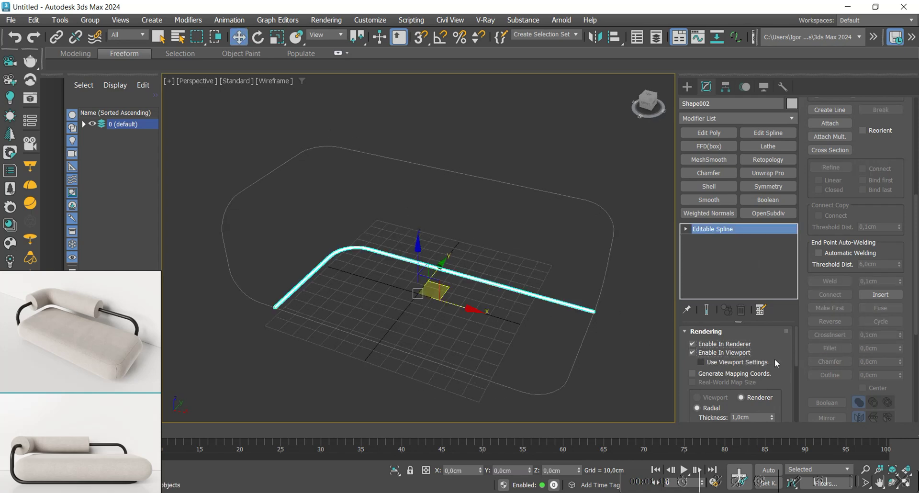
{"action": "scroll", "coordinate": [775, 359], "scroll_direction": "down", "scroll_amount": 2}
{"action": "left_click", "coordinate": [763, 359]}
{"action": "type", "text": "7"}
{"action": "key", "text": "Return"}
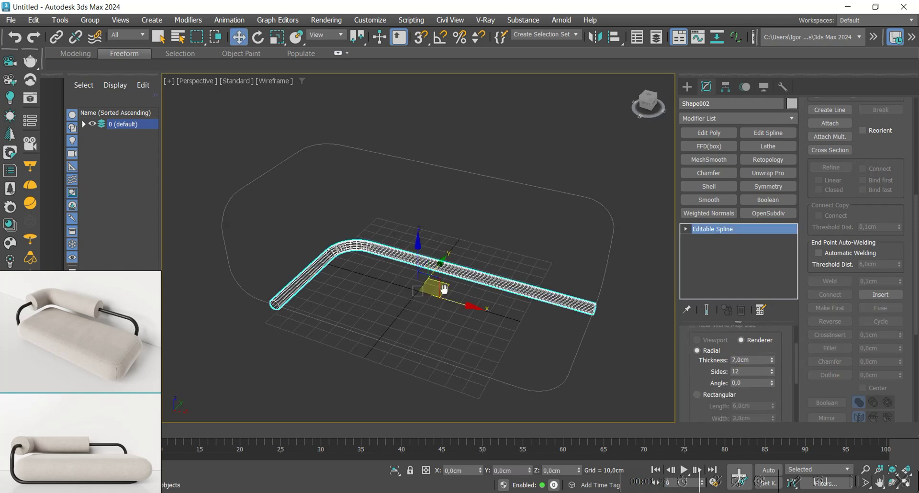
{"action": "key", "text": "F3"}
- Enable the closed frame spline in renderer and viewport with a radial thickness of 7 cm
{"action": "left_click", "coordinate": [618, 243]}
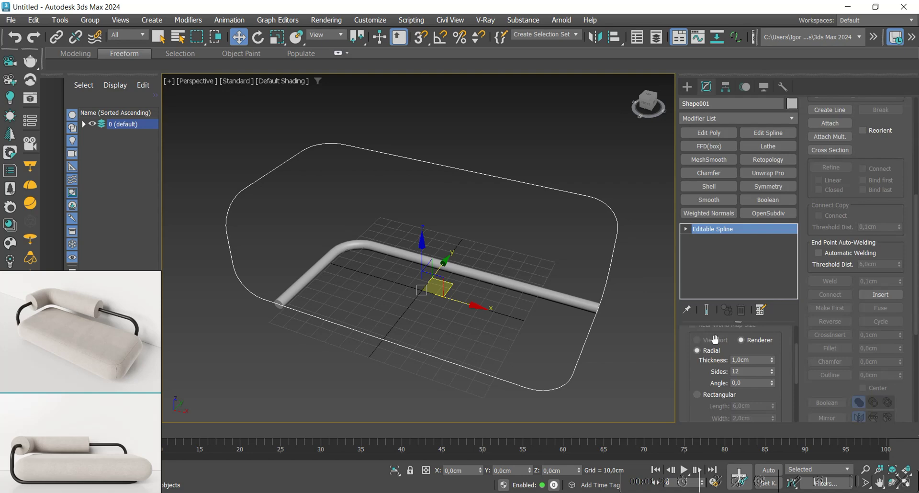
{"action": "left_click", "coordinate": [747, 360]}
{"action": "scroll", "coordinate": [710, 377], "scroll_direction": "up", "scroll_amount": 3}
{"action": "left_click", "coordinate": [716, 339]}
{"action": "scroll", "coordinate": [747, 369], "scroll_direction": "down", "scroll_amount": 2}
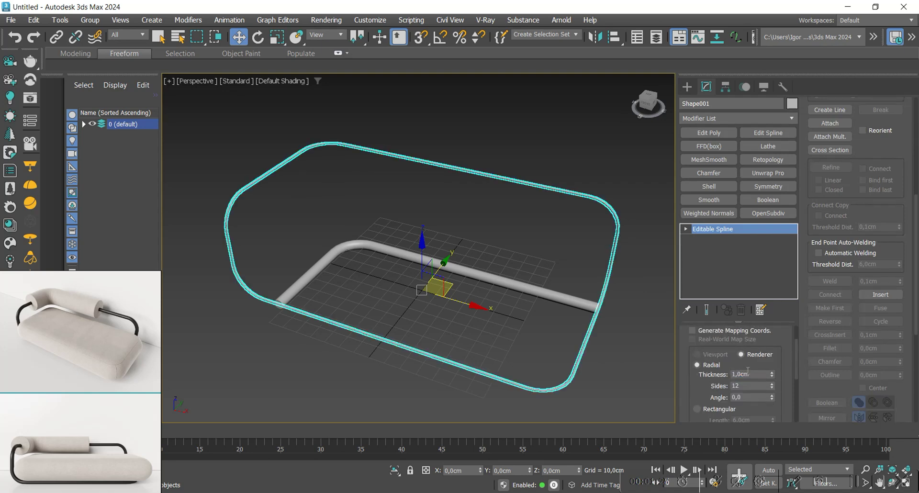
{"action": "type", "text": "7"}
{"action": "key", "text": "Return"}
{"action": "scroll", "coordinate": [521, 299], "scroll_direction": "up", "scroll_amount": 2}
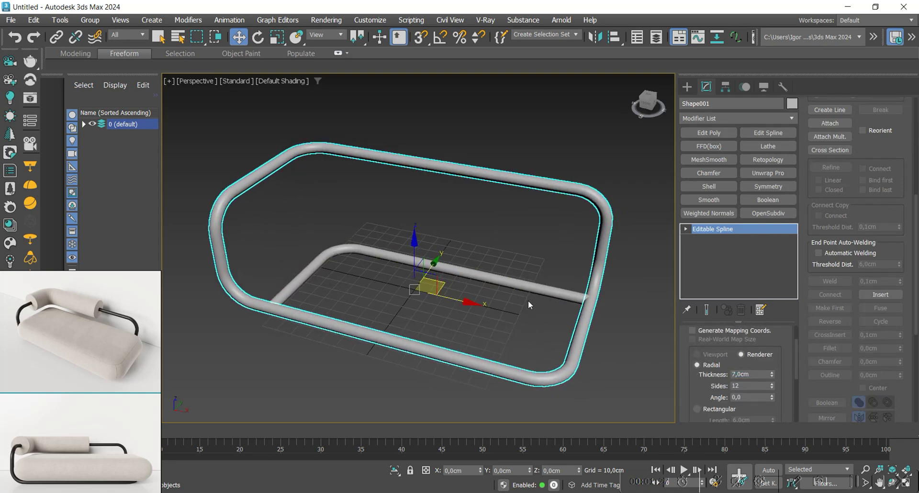
- Select both frame tubes and convert them to editable poly
{"action": "left_click", "coordinate": [548, 306]}
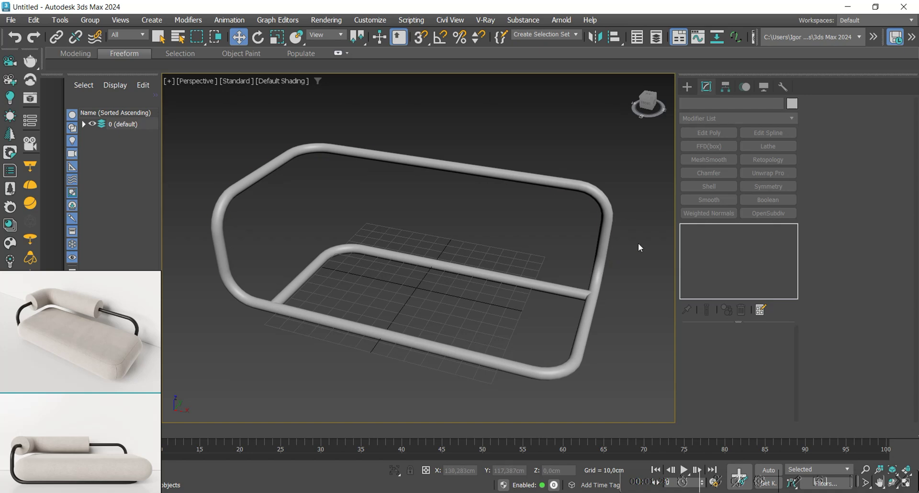
{"action": "key", "text": "ctrl+a"}
{"action": "key", "text": "alt+e"}
- Move the bend and long-arm end vertices of the L-shaped tube about 7.3 cm along negative Y
{"action": "left_click", "coordinate": [527, 282]}
{"action": "key", "text": "F4"}
{"action": "middle_click_drag", "start_coordinate": [527, 282], "coordinate": [388, 207], "text": "alt"}
{"action": "key", "text": "1"}
{"action": "middle_click_drag", "start_coordinate": [455, 304], "coordinate": [465, 229], "text": "alt"}
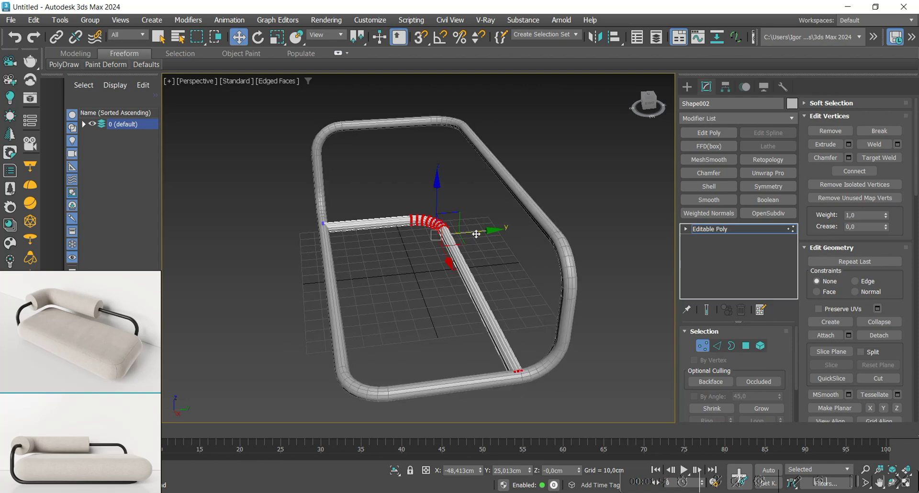
{"action": "left_click_drag", "start_coordinate": [468, 237], "coordinate": [467, 238]}
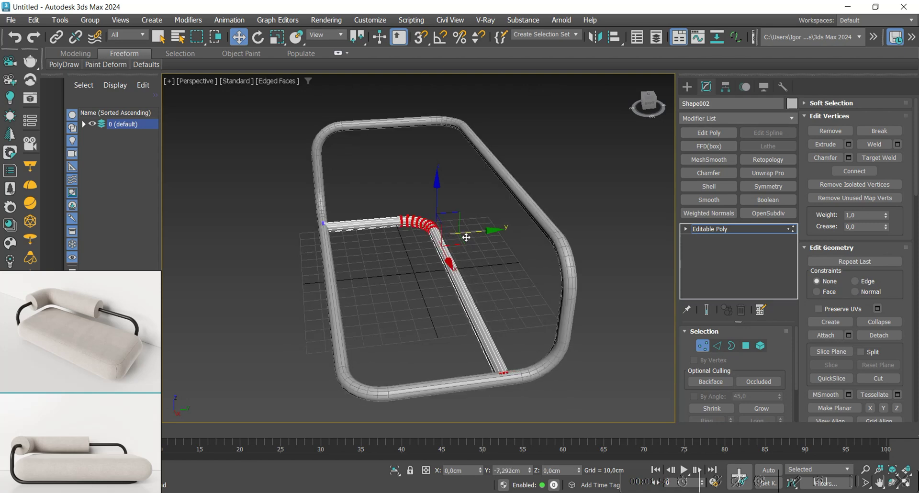
{"action": "middle_click_drag", "start_coordinate": [427, 270], "coordinate": [601, 216], "text": "alt"}
{"action": "key", "text": "1"}
- Unite the L-shaped tube with the closed frame using a Boolean union and convert the result to editable poly
{"action": "left_click", "coordinate": [601, 216]}
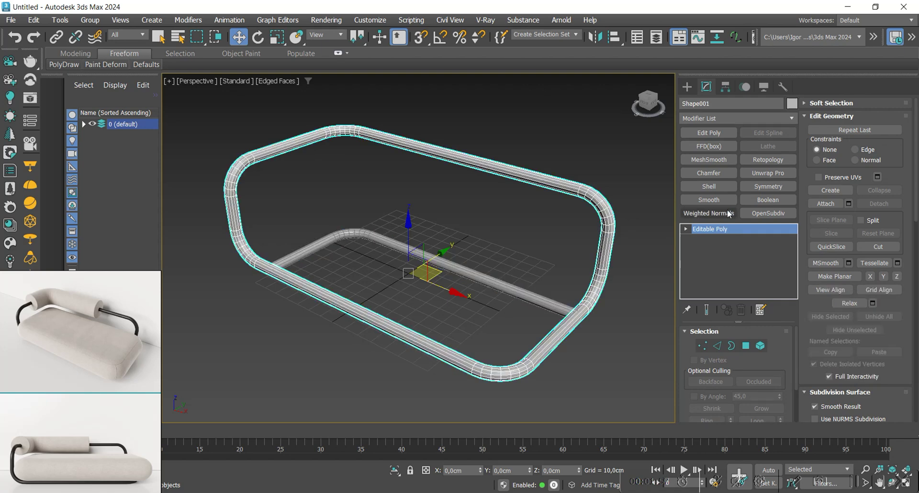
{"action": "left_click", "coordinate": [757, 199]}
{"action": "left_click", "coordinate": [708, 348]}
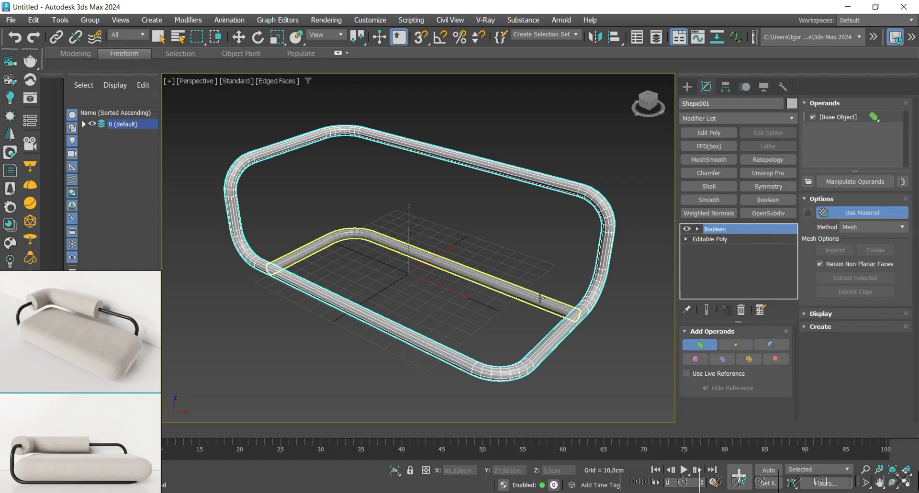
{"action": "left_click", "coordinate": [549, 304]}
{"action": "right_click", "coordinate": [540, 254]}
{"action": "middle_click_drag", "start_coordinate": [541, 253], "coordinate": [524, 272], "text": "alt"}
{"action": "key", "text": "alt+e"}
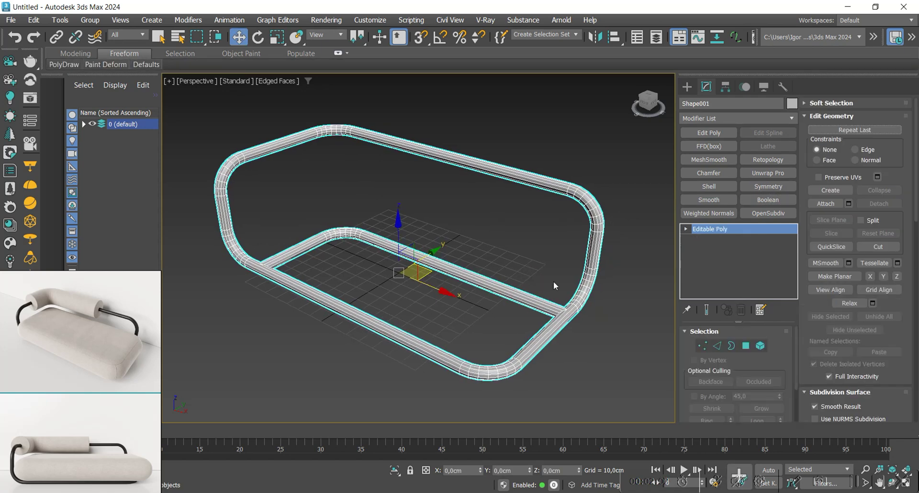
- Select all vertices of the combined frame and weld them
{"action": "key", "text": "1"}
{"action": "scroll", "coordinate": [577, 311], "scroll_direction": "up", "scroll_amount": 4}
{"action": "key", "text": "ctrl+a"}
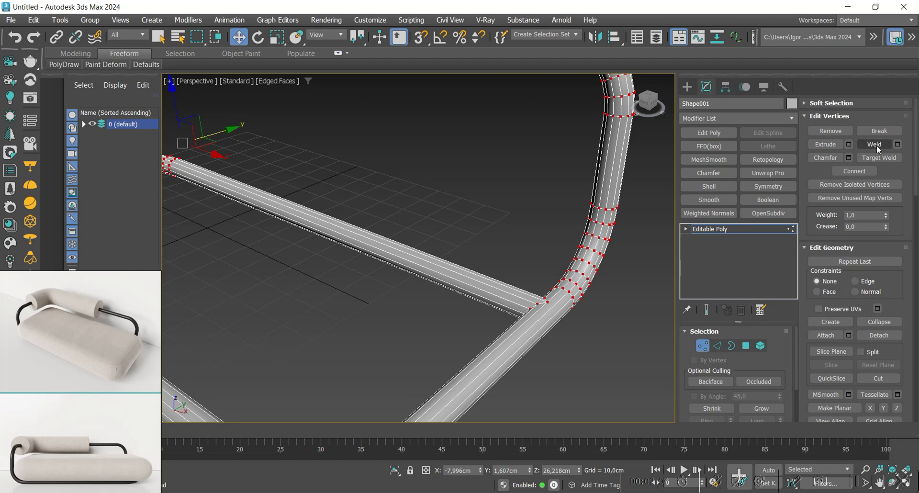
- Cut edges around the frame's short side from the joint vertex where the L-tube's long arm meets it
{"action": "middle_click_drag", "start_coordinate": [637, 283], "coordinate": [475, 292], "text": "alt"}
{"action": "left_click", "coordinate": [417, 308]}
{"action": "scroll", "coordinate": [424, 311], "scroll_direction": "up", "scroll_amount": 5}
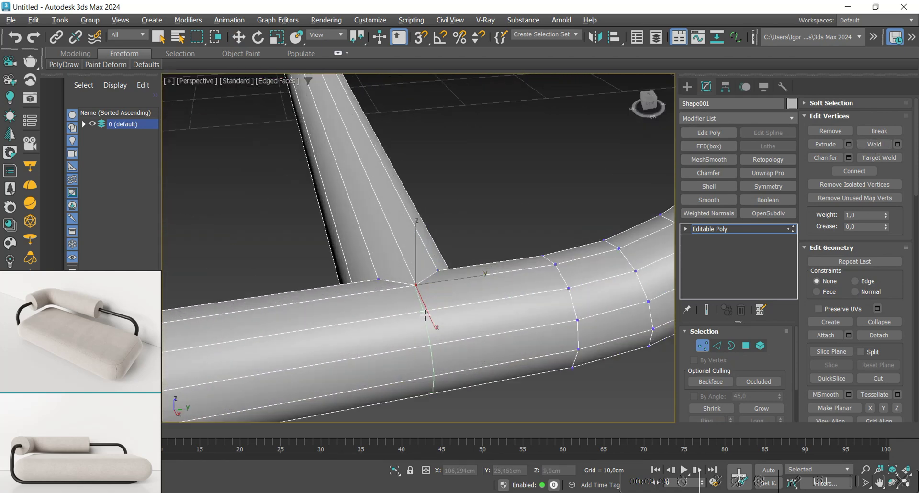
{"action": "left_click", "coordinate": [426, 315]}
{"action": "right_click", "coordinate": [425, 315]}
{"action": "middle_click_drag", "start_coordinate": [436, 322], "coordinate": [453, 334], "text": "alt"}
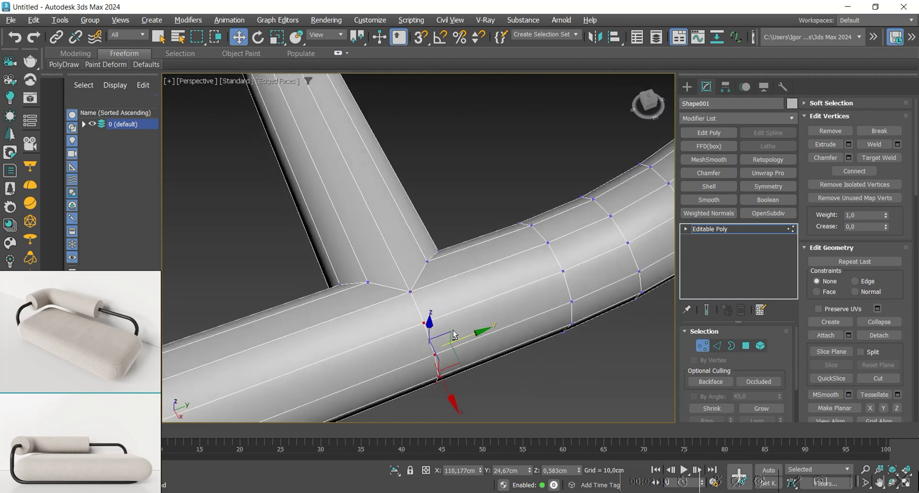
- Target weld the stray vertex beside the long-arm joint vertex into it
{"action": "scroll", "coordinate": [427, 303], "scroll_direction": "up", "scroll_amount": 7}
{"action": "key", "text": "F3"}
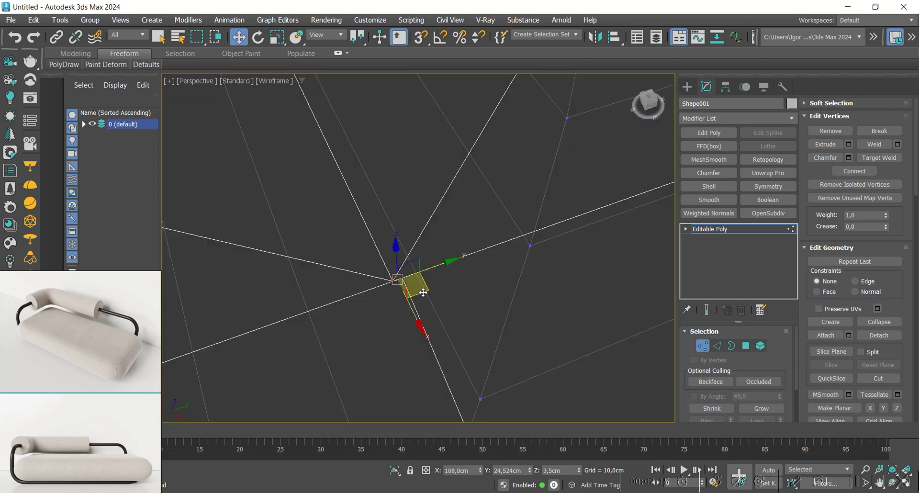
{"action": "key", "text": "ctrl+shift+w"}
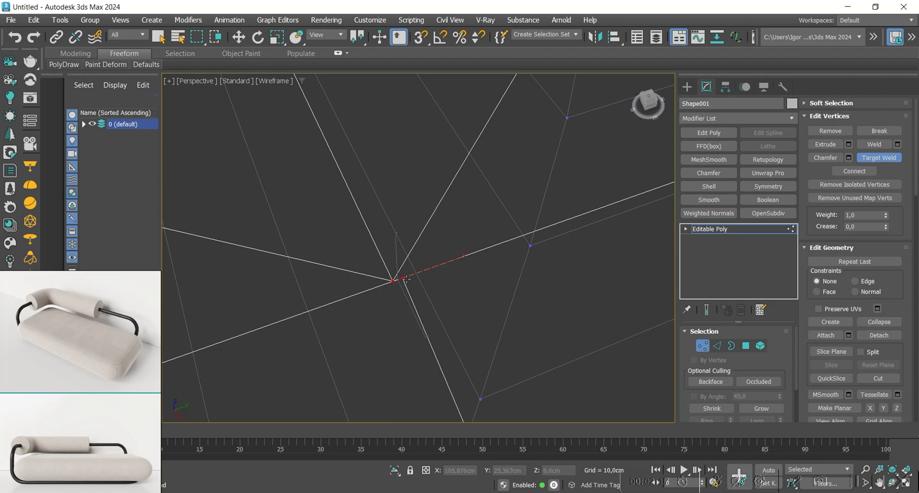
{"action": "right_click", "coordinate": [431, 300]}
- Cut edges around the front tube from the short-arm joint vertex and check that vertex in wireframe
{"action": "scroll", "coordinate": [423, 243], "scroll_direction": "down", "scroll_amount": 6}
{"action": "mouse_move", "coordinate": [424, 243]}
{"action": "middle_mouse_down", "text": "alt"}
{"action": "mouse_move", "coordinate": [461, 224]}
{"action": "mouse_move", "coordinate": [468, 319]}
{"action": "mouse_move", "coordinate": [421, 308]}
{"action": "mouse_move", "coordinate": [481, 329]}
{"action": "middle_mouse_up", "text": "alt"}
{"action": "key", "text": "F3"}
{"action": "left_click", "coordinate": [427, 333], "text": "ctrl"}
{"action": "scroll", "coordinate": [444, 334], "scroll_direction": "down", "scroll_amount": 5}
{"action": "scroll", "coordinate": [340, 297], "scroll_direction": "up", "scroll_amount": 8}
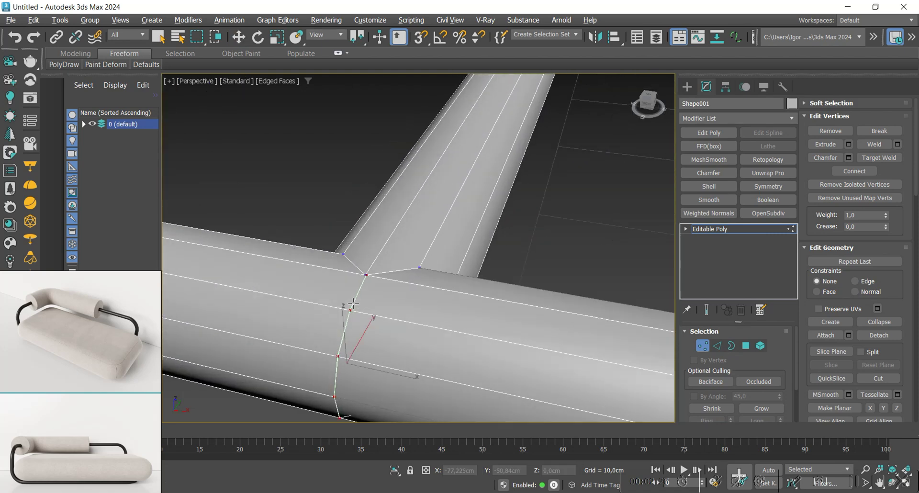
{"action": "scroll", "coordinate": [377, 277], "scroll_direction": "up", "scroll_amount": 3}
{"action": "key", "text": "F3"}
{"action": "key", "text": "w"}
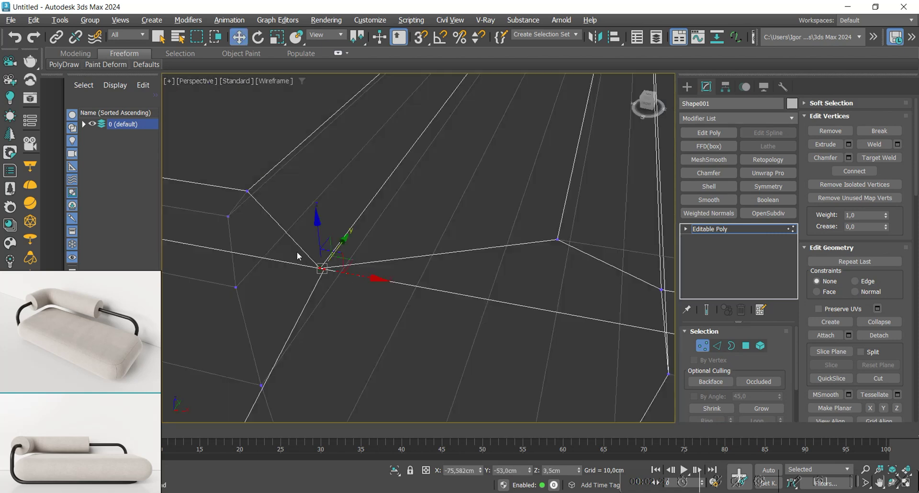
{"action": "left_click", "coordinate": [337, 287]}
{"action": "key", "text": "F3"}
{"action": "scroll", "coordinate": [340, 243], "scroll_direction": "down", "scroll_amount": 4}
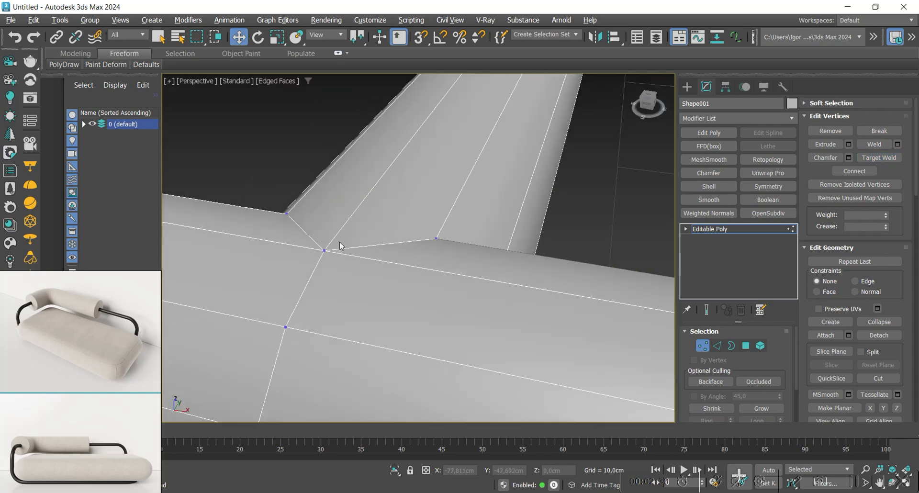
- Connect the short-arm joint's underside vertex to the neighbouring cut vertex on the front tube and select the edge loop
{"action": "middle_click_drag", "start_coordinate": [340, 242], "coordinate": [388, 286], "text": "alt"}
{"action": "scroll", "coordinate": [407, 290], "scroll_direction": "down", "scroll_amount": 2}
{"action": "scroll", "coordinate": [425, 292], "scroll_direction": "down", "scroll_amount": 3}
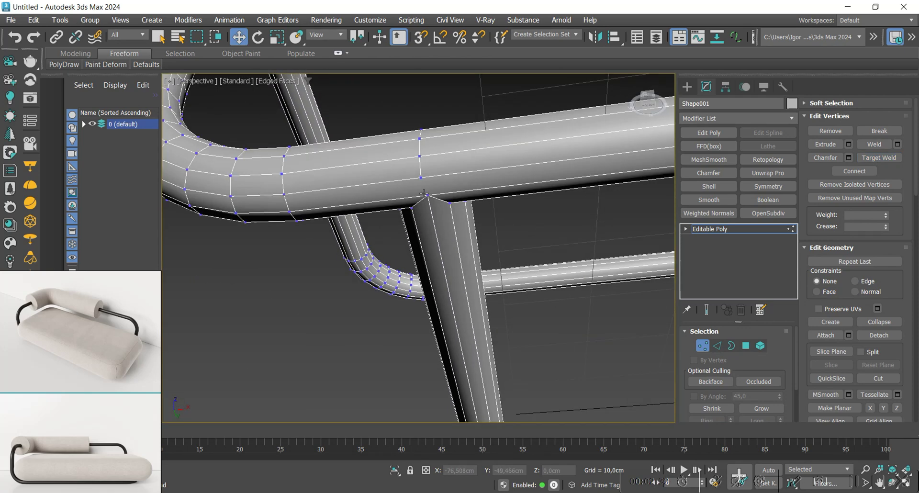
{"action": "scroll", "coordinate": [424, 193], "scroll_direction": "up", "scroll_amount": 4}
{"action": "left_click", "coordinate": [432, 201]}
{"action": "left_click", "coordinate": [417, 164], "text": "ctrl"}
{"action": "key", "text": "2"}
{"action": "double_click", "coordinate": [427, 186]}
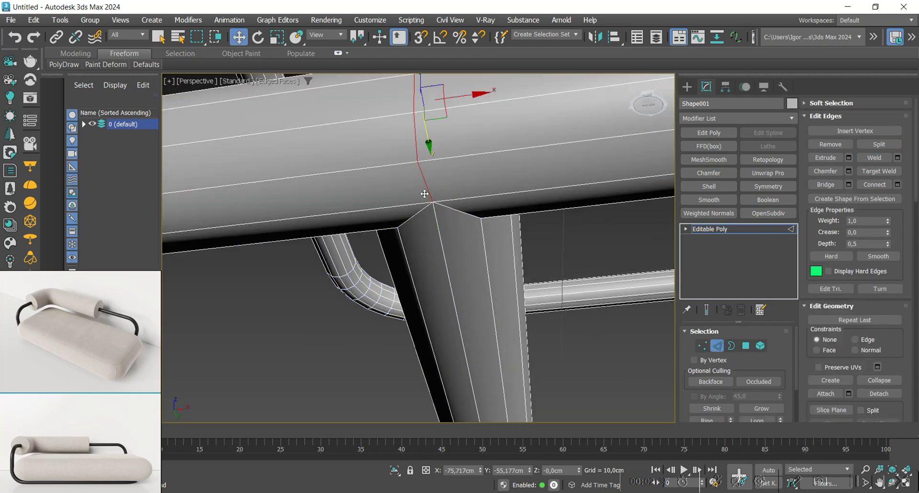
- Select the intersection edges around both tube joints and chamfer them by 0.372 cm with 1 segment
{"action": "scroll", "coordinate": [427, 192], "scroll_direction": "down", "scroll_amount": 5}
{"action": "middle_click_drag", "start_coordinate": [428, 192], "coordinate": [433, 263], "text": "alt"}
{"action": "scroll", "coordinate": [437, 300], "scroll_direction": "up", "scroll_amount": 4}
{"action": "double_click", "coordinate": [432, 262]}
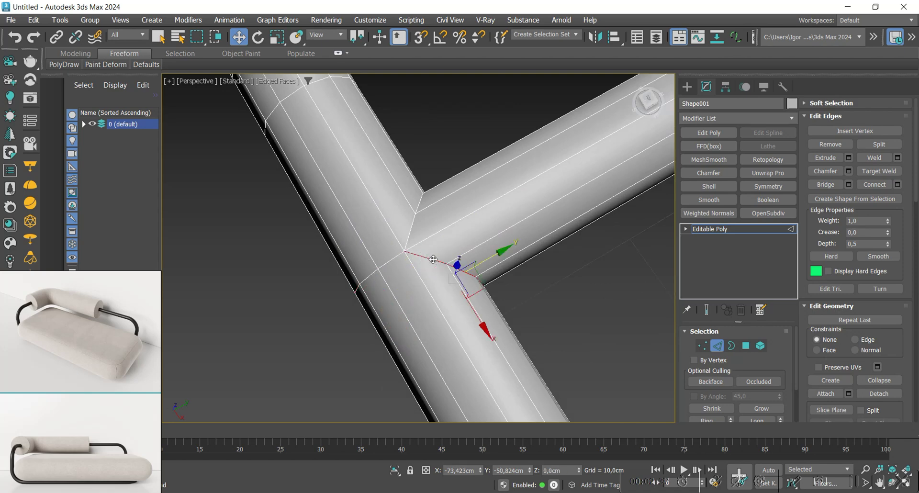
{"action": "double_click", "coordinate": [411, 229], "text": "ctrl"}
{"action": "scroll", "coordinate": [411, 235], "scroll_direction": "down", "scroll_amount": 8}
{"action": "middle_click_drag", "start_coordinate": [515, 282], "coordinate": [462, 257]}
{"action": "scroll", "coordinate": [462, 258], "scroll_direction": "up", "scroll_amount": 10}
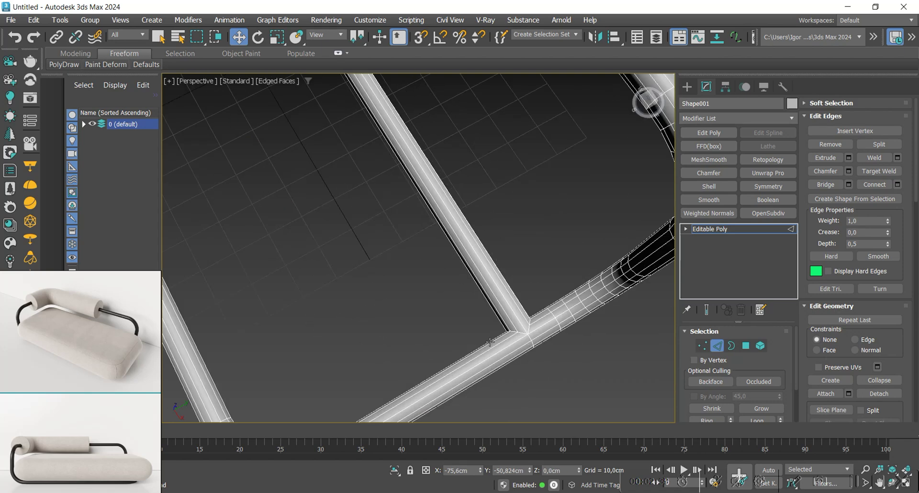
{"action": "double_click", "coordinate": [602, 290], "text": "ctrl"}
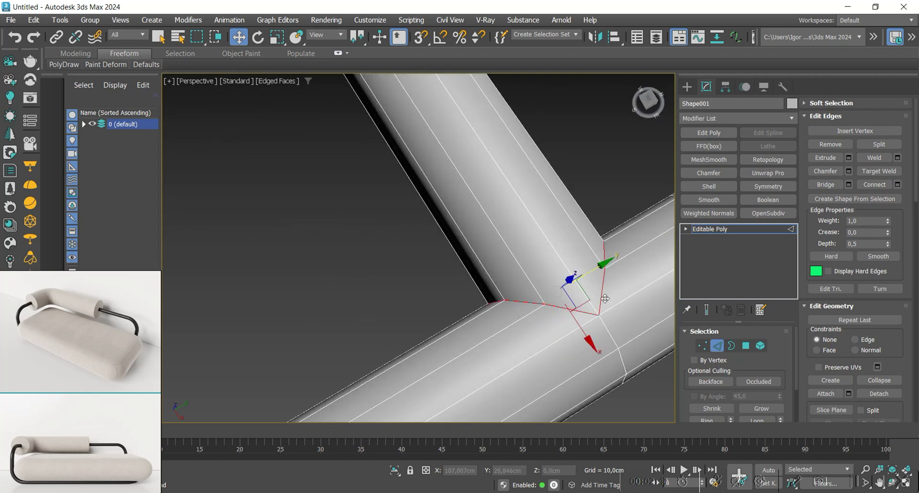
{"action": "middle_click_drag", "start_coordinate": [603, 300], "coordinate": [544, 278]}
{"action": "key", "text": "ctrl+shift+c"}
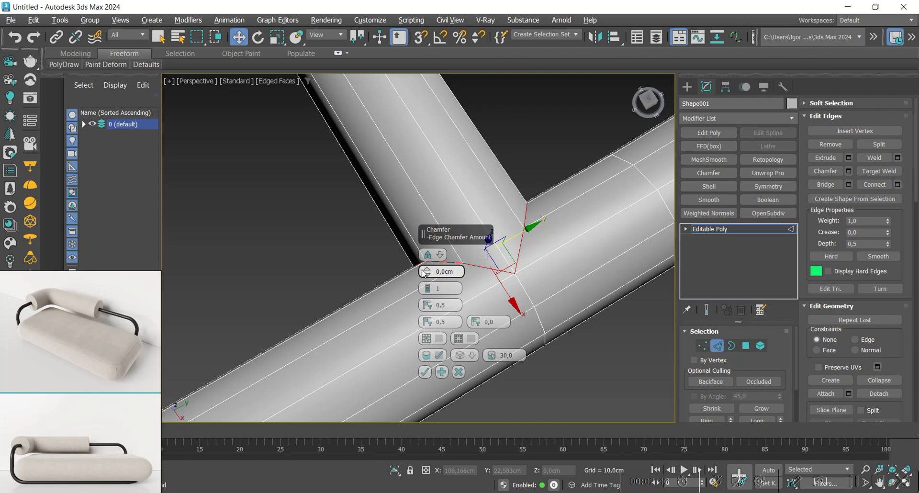
{"action": "left_click_drag", "start_coordinate": [425, 272], "coordinate": [425, 253]}
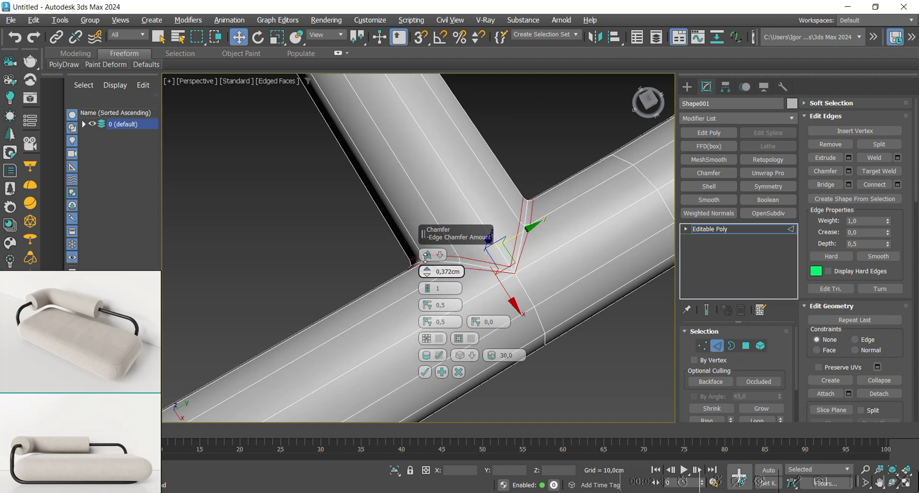
{"action": "left_click", "coordinate": [425, 373]}
- Slide the chamfer corner vertex at the long-arm joint slightly along its edge
{"action": "scroll", "coordinate": [509, 288], "scroll_direction": "up", "scroll_amount": 5}
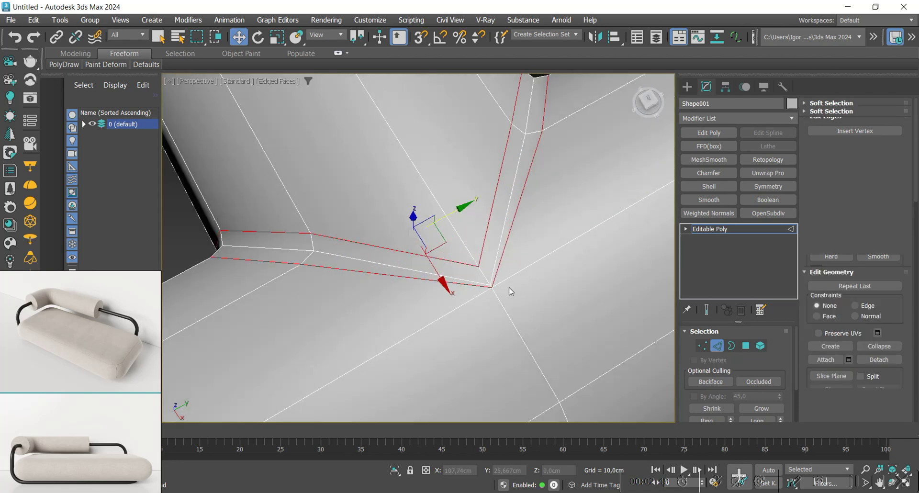
{"action": "key", "text": "1"}
{"action": "left_click_drag", "start_coordinate": [519, 330], "coordinate": [525, 338]}
{"action": "key", "text": "shift+x"}
{"action": "scroll", "coordinate": [543, 321], "scroll_direction": "down", "scroll_amount": 6}
{"action": "scroll", "coordinate": [488, 305], "scroll_direction": "down", "scroll_amount": 5}
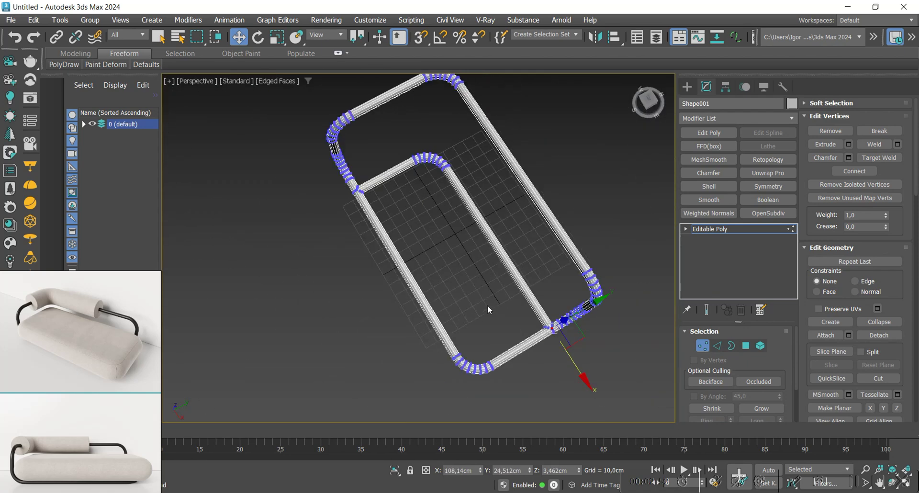
- Slide the chamfer corner vertex at the short-arm joint slightly along its edge and leave vertex editing
{"action": "scroll", "coordinate": [370, 197], "scroll_direction": "up", "scroll_amount": 15}
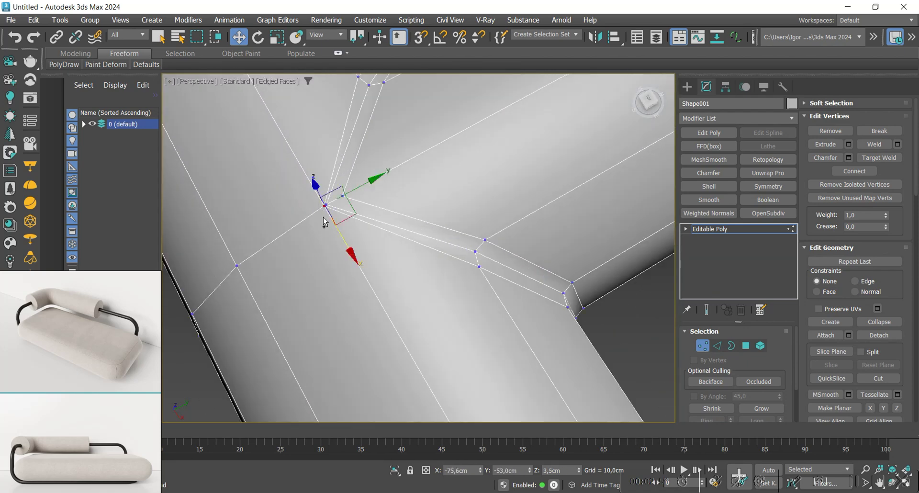
{"action": "left_click_drag", "start_coordinate": [360, 194], "coordinate": [351, 193]}
{"action": "key", "text": "shift+x"}
{"action": "scroll", "coordinate": [351, 230], "scroll_direction": "down", "scroll_amount": 4}
{"action": "key", "text": "1"}
- Select the lengthwise edges of the frame's long straight sections and the L-tube's long arm
{"action": "scroll", "coordinate": [354, 235], "scroll_direction": "down", "scroll_amount": 5}
{"action": "middle_click_drag", "start_coordinate": [410, 290], "coordinate": [298, 76]}
{"action": "key", "text": "2"}
{"action": "middle_click_drag", "start_coordinate": [401, 251], "coordinate": [474, 332]}
{"action": "left_click", "coordinate": [434, 284]}
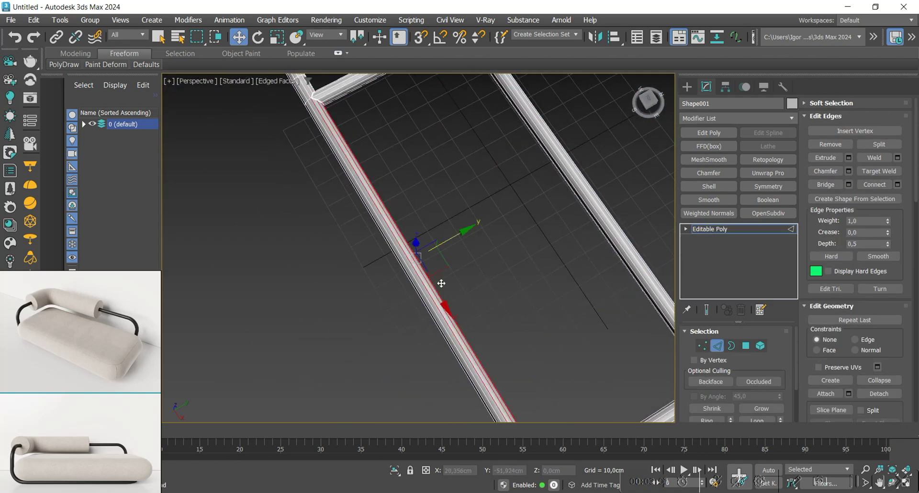
{"action": "middle_click_drag", "start_coordinate": [442, 284], "coordinate": [432, 291]}
{"action": "left_click_drag", "start_coordinate": [401, 334], "coordinate": [479, 304], "text": "ctrl"}
{"action": "middle_click_drag", "start_coordinate": [495, 300], "coordinate": [384, 369]}
{"action": "left_click_drag", "start_coordinate": [460, 306], "coordinate": [551, 273], "text": "ctrl"}
{"action": "middle_click_drag", "start_coordinate": [581, 213], "coordinate": [444, 254]}
{"action": "scroll", "coordinate": [468, 290], "scroll_direction": "down", "scroll_amount": 5}
{"action": "scroll", "coordinate": [444, 254], "scroll_direction": "up", "scroll_amount": 4}
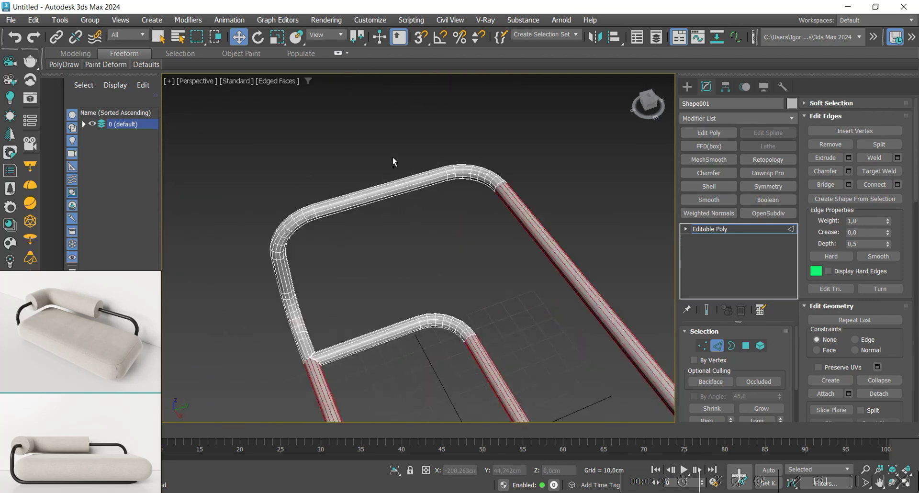
- Add the short straight sections' lengthwise edges to the selection and connect them all with 2 segments and a pinch of 70
{"action": "left_click_drag", "start_coordinate": [393, 157], "coordinate": [420, 225], "text": "ctrl"}
{"action": "middle_click_drag", "start_coordinate": [437, 287], "coordinate": [416, 187]}
{"action": "left_click_drag", "start_coordinate": [366, 201], "coordinate": [389, 307], "text": "ctrl"}
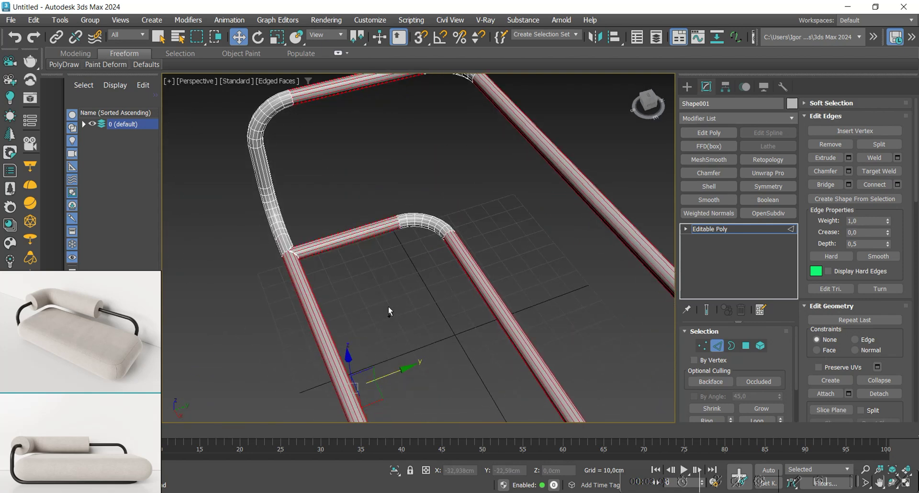
{"action": "middle_click_drag", "start_coordinate": [389, 306], "coordinate": [372, 220]}
{"action": "scroll", "coordinate": [373, 220], "scroll_direction": "down", "scroll_amount": 4}
{"action": "scroll", "coordinate": [421, 244], "scroll_direction": "up", "scroll_amount": 4}
{"action": "left_click_drag", "start_coordinate": [383, 204], "coordinate": [404, 272], "text": "ctrl"}
{"action": "middle_click_drag", "start_coordinate": [403, 272], "coordinate": [433, 330]}
{"action": "key", "text": "ctrl+shift+e"}
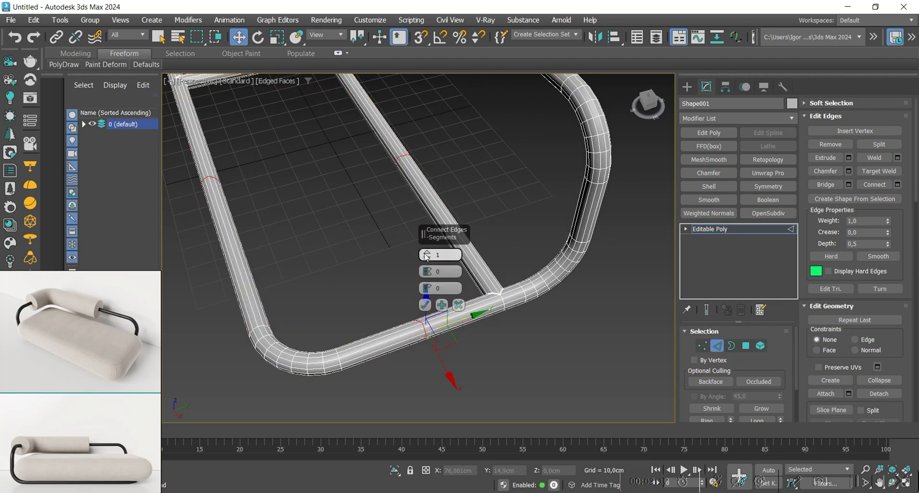
{"action": "left_click", "coordinate": [426, 252]}
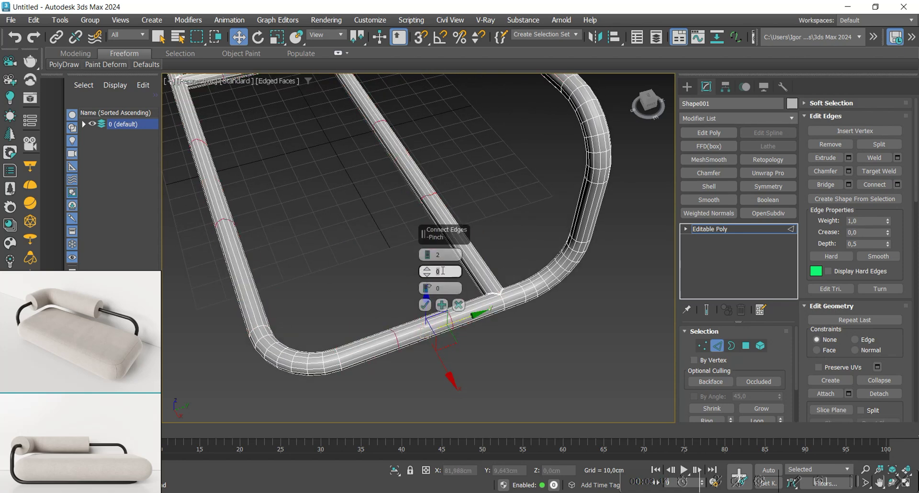
{"action": "type", "text": "70"}
{"action": "left_click", "coordinate": [425, 305]}
{"action": "scroll", "coordinate": [457, 338], "scroll_direction": "down", "scroll_amount": 5}
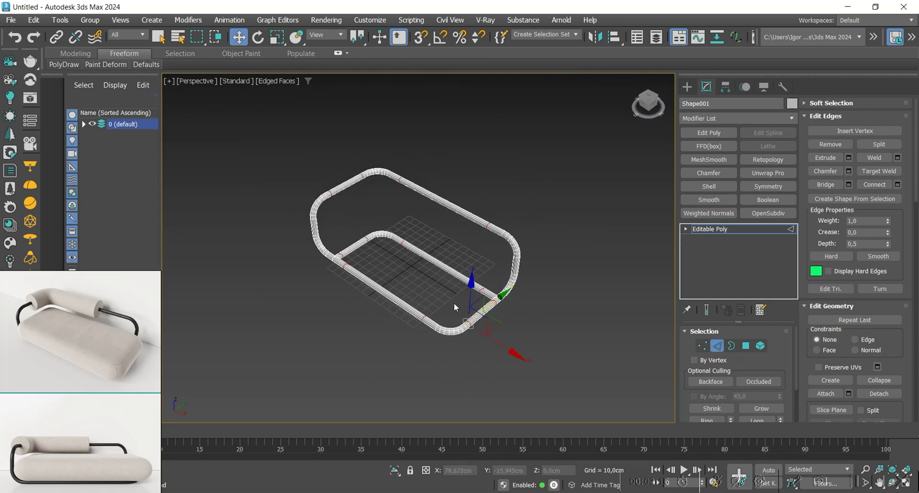
{"action": "key", "text": "2"}
- Apply an OpenSubdiv modifier to the frame and inspect the smoothed joints without edged faces
{"action": "middle_click_drag", "start_coordinate": [454, 344], "coordinate": [473, 335], "text": "alt"}
{"action": "scroll", "coordinate": [459, 315], "scroll_direction": "up", "scroll_amount": 5}
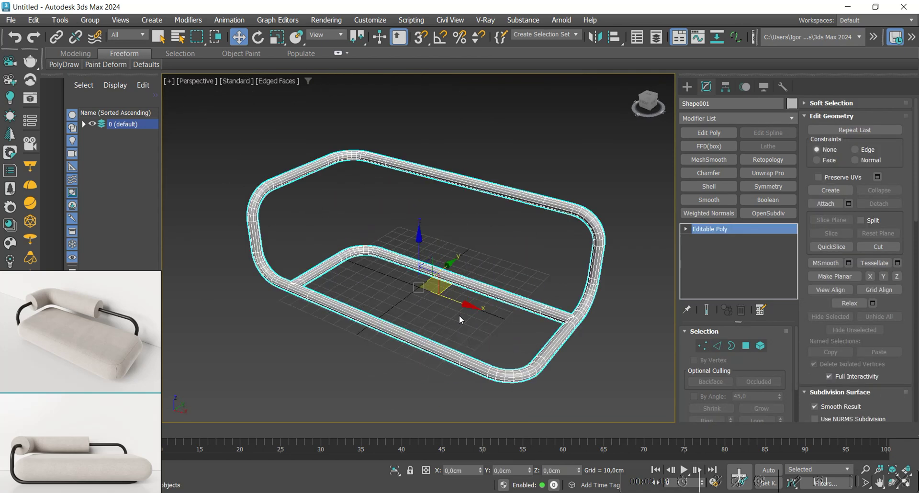
{"action": "left_click", "coordinate": [757, 215]}
{"action": "key", "text": "F4"}
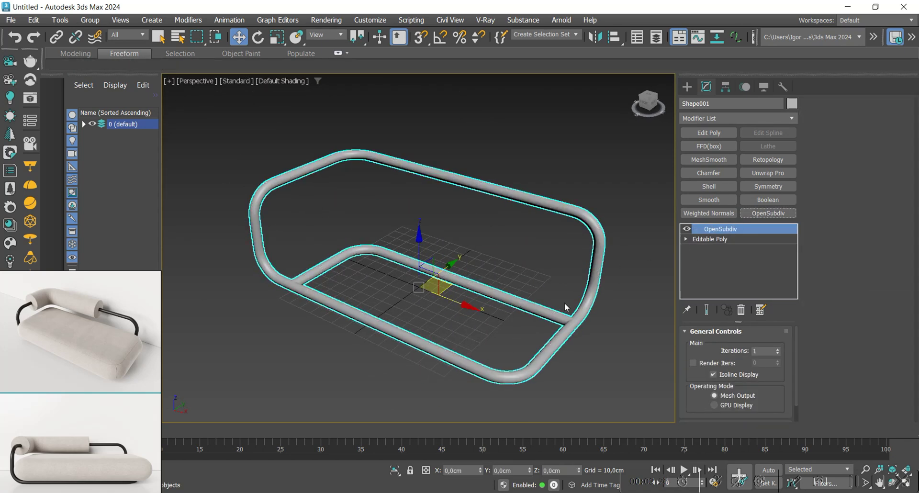
{"action": "middle_click_drag", "start_coordinate": [565, 302], "coordinate": [556, 320], "text": "alt"}
{"action": "scroll", "coordinate": [574, 316], "scroll_direction": "up", "scroll_amount": 5}
{"action": "scroll", "coordinate": [593, 283], "scroll_direction": "down", "scroll_amount": 3}
{"action": "middle_click_drag", "start_coordinate": [594, 296], "coordinate": [477, 308], "text": "alt"}
{"action": "scroll", "coordinate": [517, 329], "scroll_direction": "down", "scroll_amount": 5}
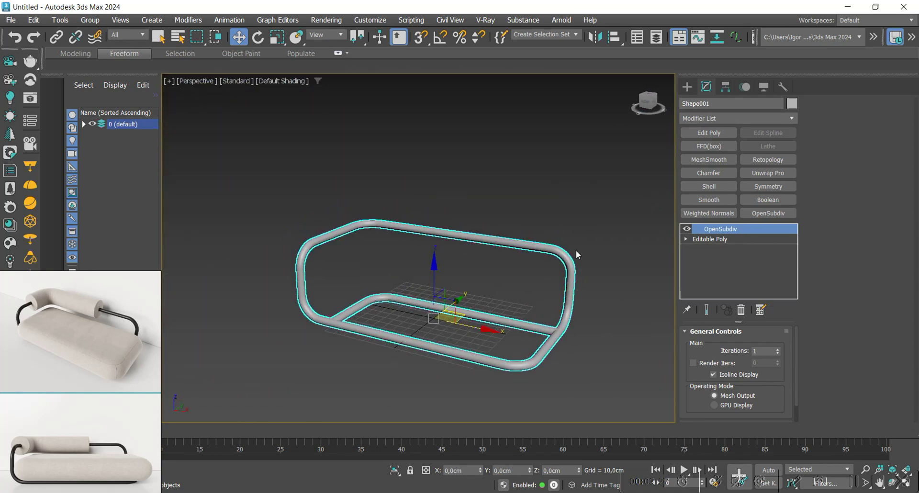
- Select the polygons of the upper back tube's long and short sections including their bend, and detach them as a clone
{"action": "left_click", "coordinate": [746, 345]}
{"action": "middle_click_drag", "start_coordinate": [428, 245], "coordinate": [411, 272], "text": "alt"}
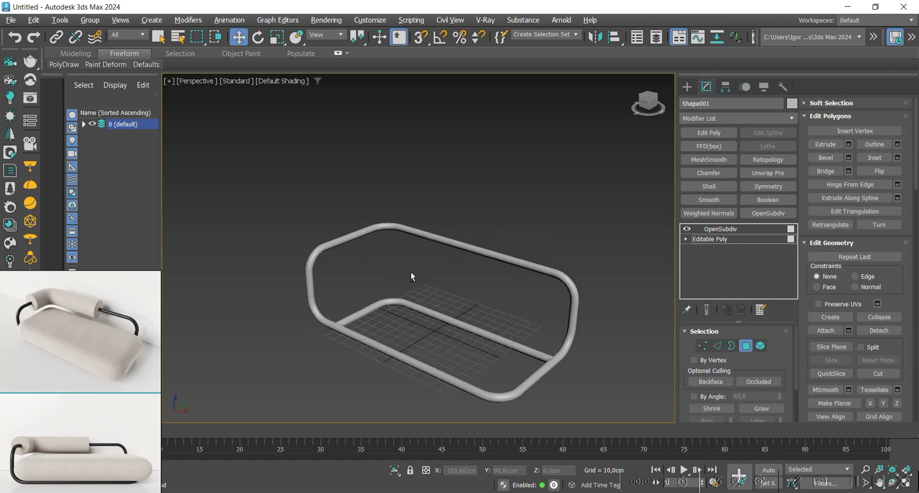
{"action": "key", "text": "F4"}
{"action": "scroll", "coordinate": [430, 257], "scroll_direction": "up", "scroll_amount": 4}
{"action": "left_click_drag", "start_coordinate": [334, 193], "coordinate": [335, 194]}
{"action": "middle_click_drag", "start_coordinate": [335, 194], "coordinate": [365, 220], "text": "alt"}
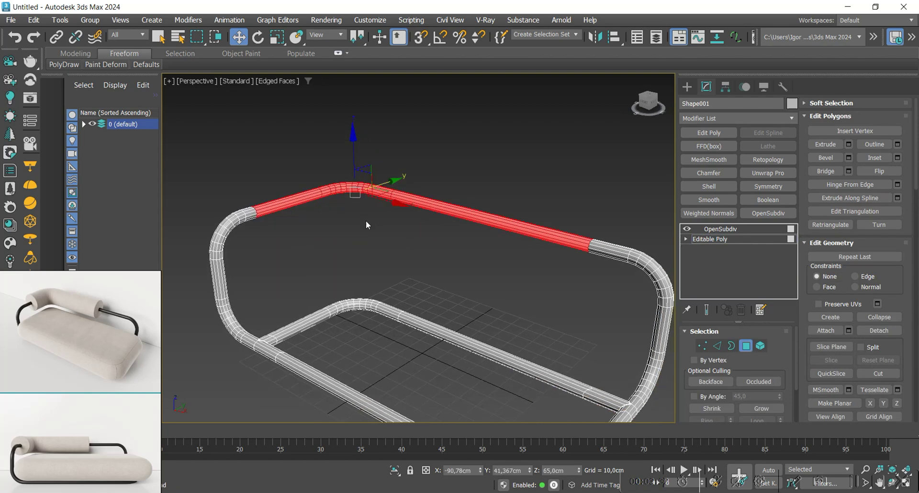
{"action": "left_click", "coordinate": [886, 331]}
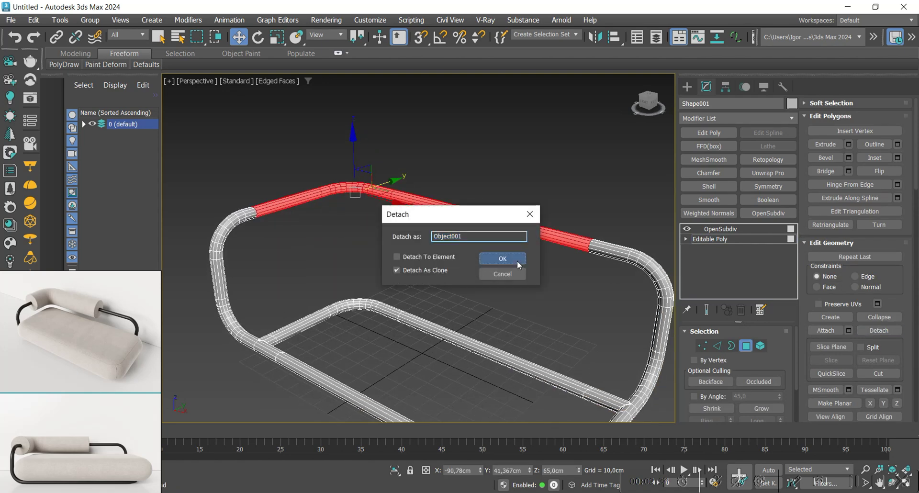
{"action": "left_click", "coordinate": [498, 263]}
- Leave polygon editing, select the detached clone and give it a darker grey object colour
{"action": "left_click", "coordinate": [718, 239]}
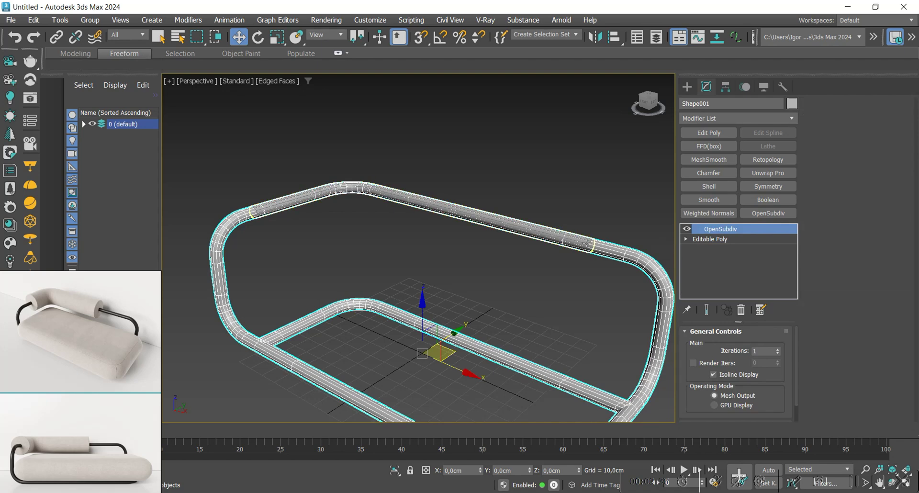
{"action": "left_click", "coordinate": [597, 240]}
{"action": "left_click", "coordinate": [792, 106]}
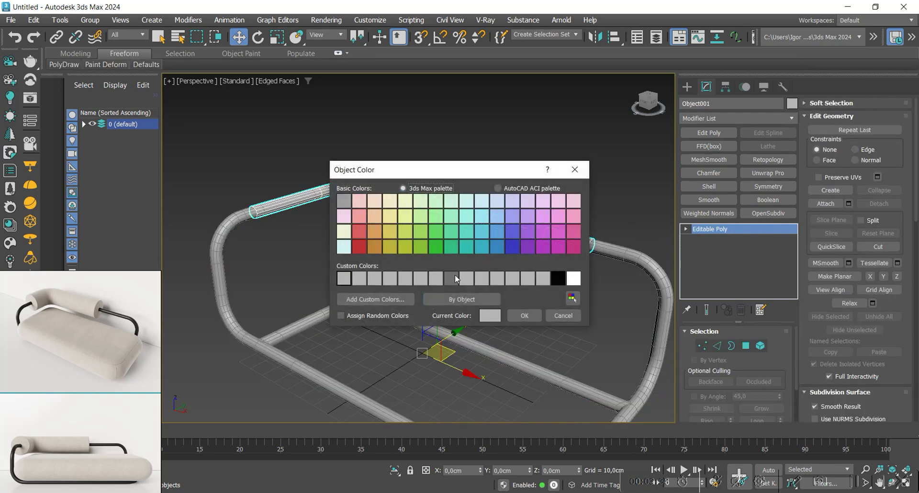
{"action": "left_click", "coordinate": [524, 316]}
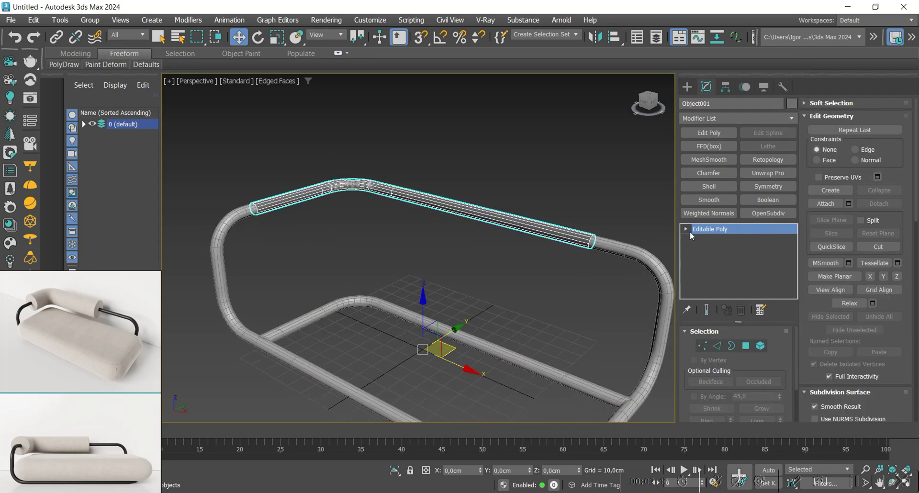
- Thicken the detached clone into a backrest with a Shell modifier set to an outer amount of 13 cm
{"action": "left_click", "coordinate": [715, 188]}
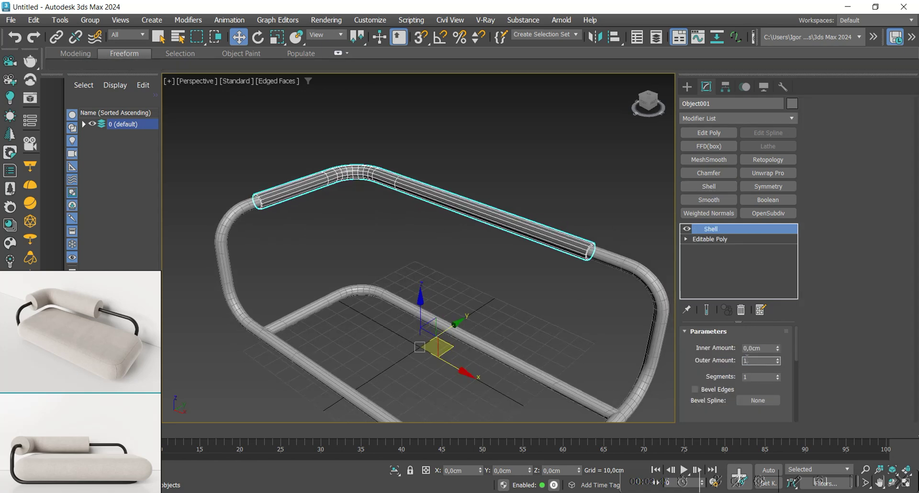
{"action": "key", "text": "Return"}
{"action": "middle_click_drag", "start_coordinate": [452, 269], "coordinate": [320, 260], "text": "alt"}
{"action": "scroll", "coordinate": [320, 259], "scroll_direction": "up", "scroll_amount": 4}
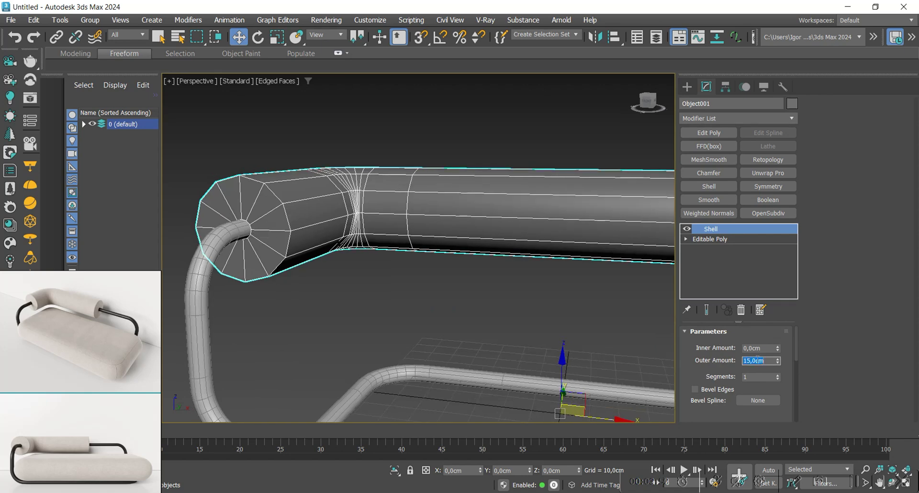
{"action": "type", "text": "13"}
{"action": "key", "text": "Return"}
{"action": "scroll", "coordinate": [412, 259], "scroll_direction": "down", "scroll_amount": 3}
{"action": "middle_click_drag", "start_coordinate": [431, 259], "coordinate": [395, 256], "text": "alt"}
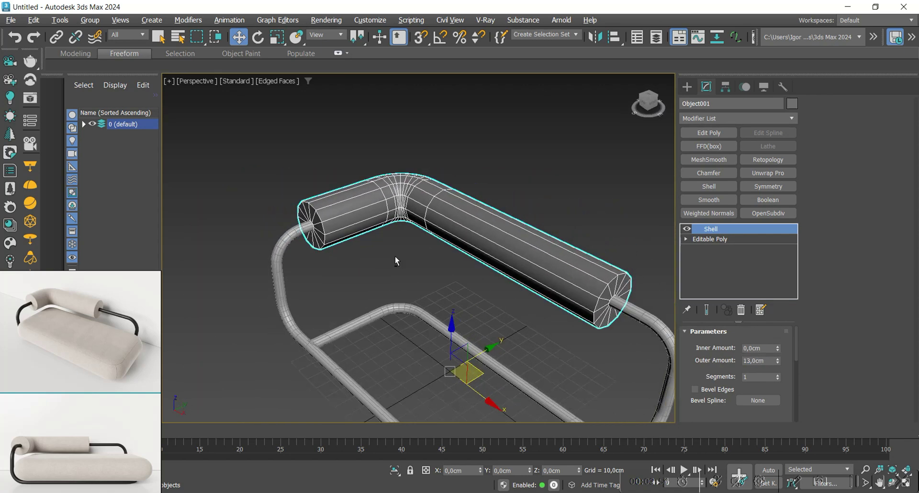
- Add an Edit Poly modifier to the backrest and slide a short-arm edge loop near the bend outward using the Edge constraint
{"action": "left_click", "coordinate": [709, 133]}
{"action": "scroll", "coordinate": [404, 204], "scroll_direction": "up", "scroll_amount": 5}
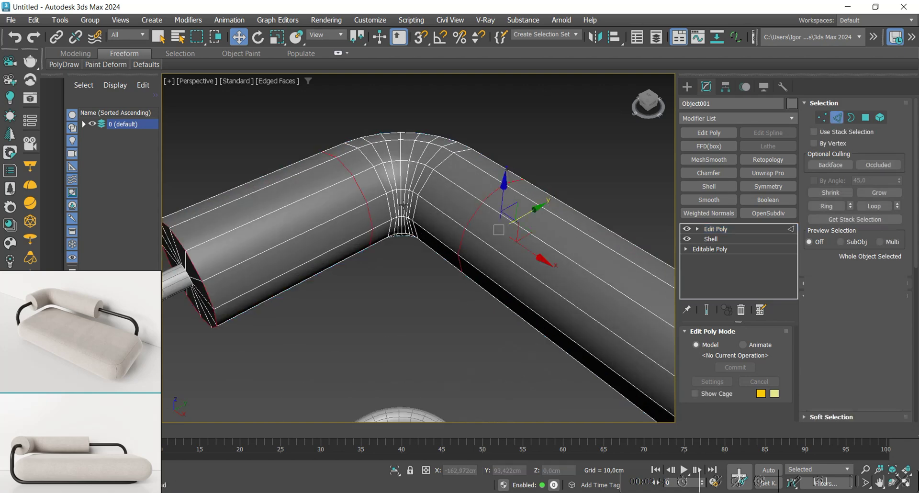
{"action": "scroll", "coordinate": [403, 205], "scroll_direction": "up", "scroll_amount": 3}
{"action": "key", "text": "F4"}
{"action": "key", "text": "F4"}
{"action": "double_click", "coordinate": [374, 168]}
{"action": "middle_click_drag", "start_coordinate": [374, 168], "coordinate": [399, 209], "text": "alt"}
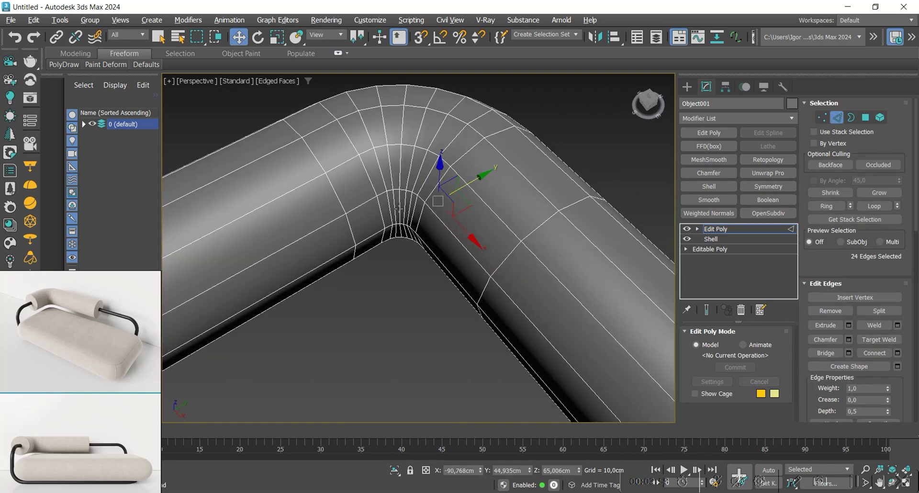
{"action": "double_click", "coordinate": [370, 182]}
{"action": "middle_click_drag", "start_coordinate": [371, 183], "coordinate": [409, 198], "text": "alt"}
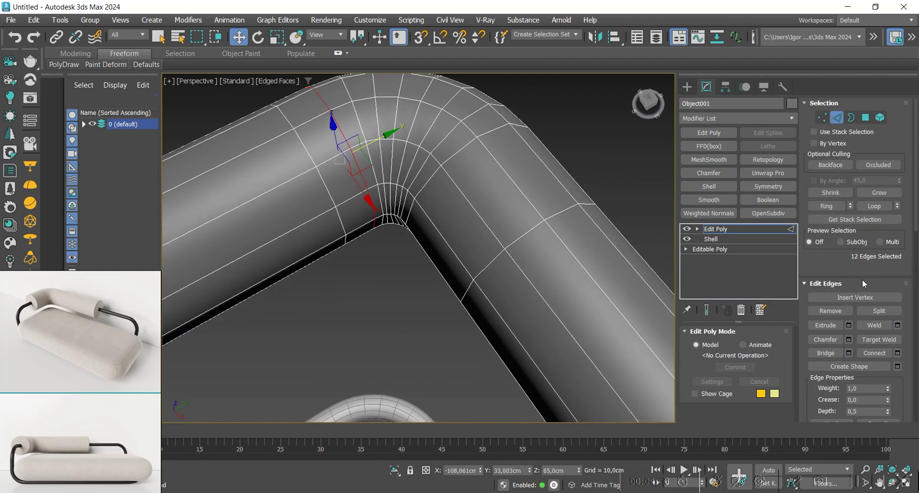
{"action": "scroll", "coordinate": [863, 280], "scroll_direction": "down", "scroll_amount": 5}
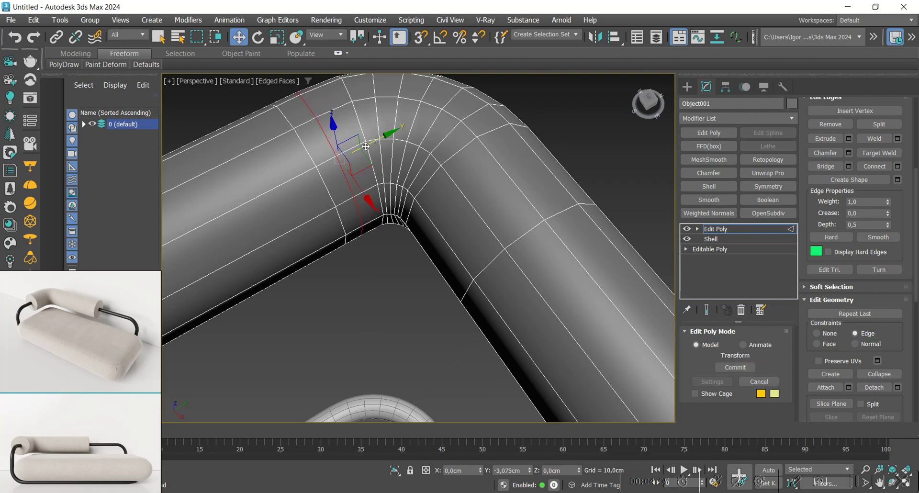
- Slide the remaining crowded edge loops around the backrest's bend along its surface to space them more evenly
{"action": "double_click", "coordinate": [436, 181]}
{"action": "left_click_drag", "start_coordinate": [498, 217], "coordinate": [438, 145]}
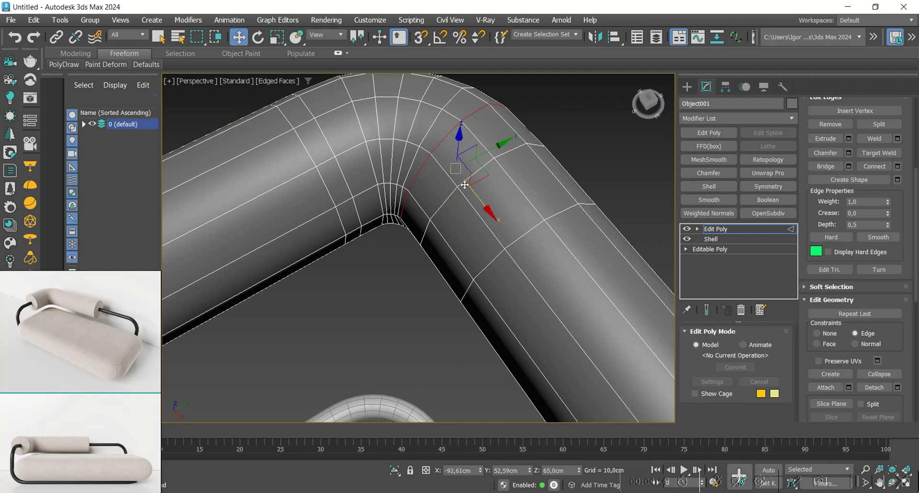
{"action": "double_click", "coordinate": [374, 158]}
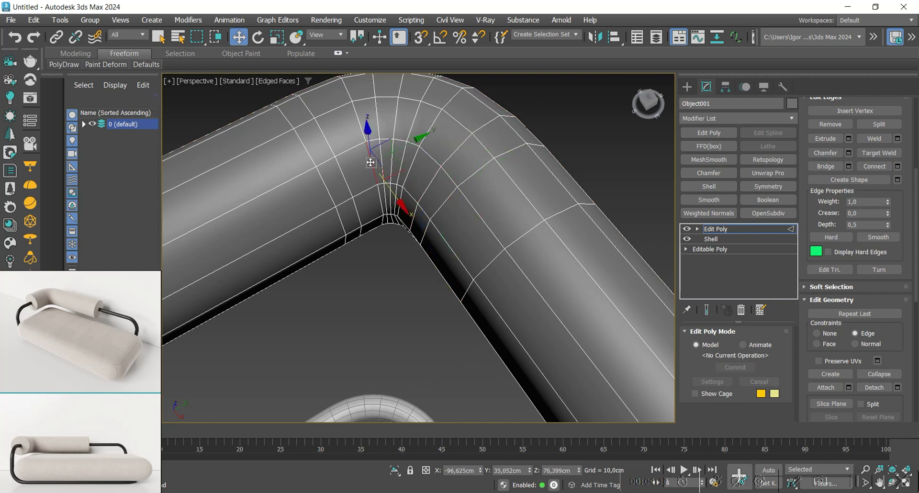
{"action": "left_click_drag", "start_coordinate": [394, 134], "coordinate": [382, 141]}
{"action": "middle_click_drag", "start_coordinate": [383, 141], "coordinate": [424, 157], "text": "alt"}
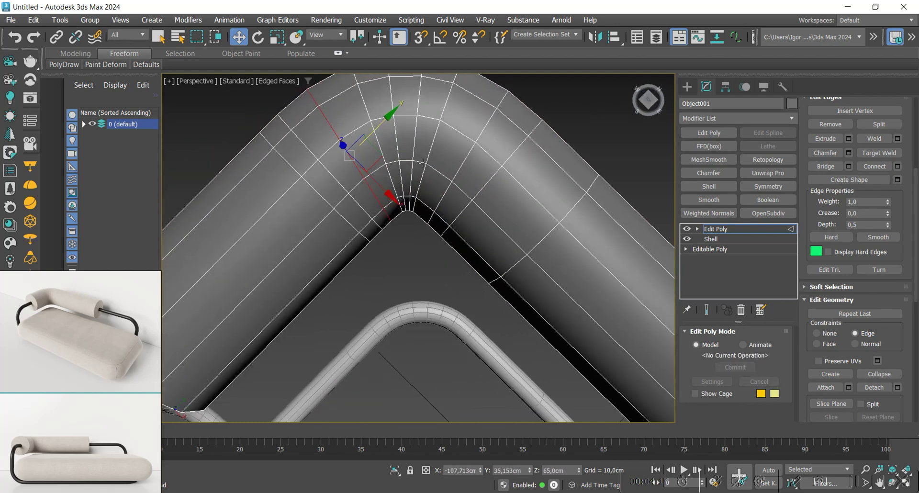
{"action": "double_click", "coordinate": [426, 156]}
{"action": "left_click_drag", "start_coordinate": [466, 169], "coordinate": [394, 160]}
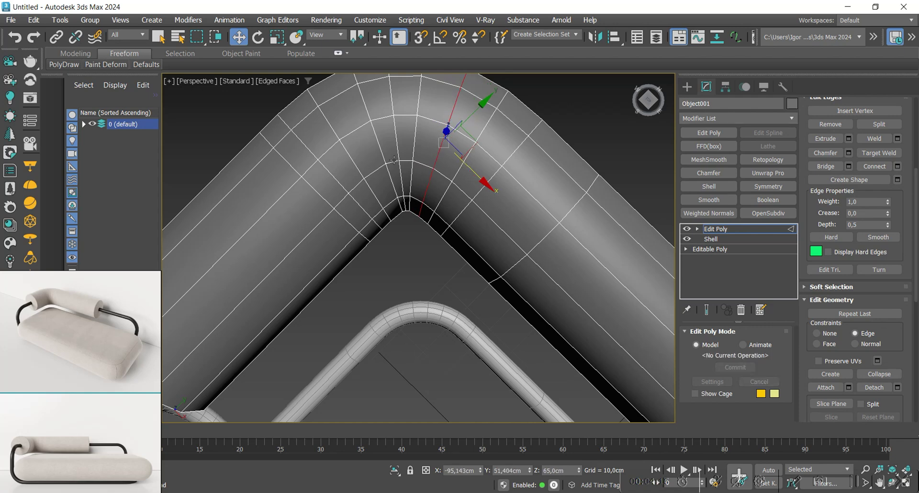
{"action": "double_click", "coordinate": [383, 157]}
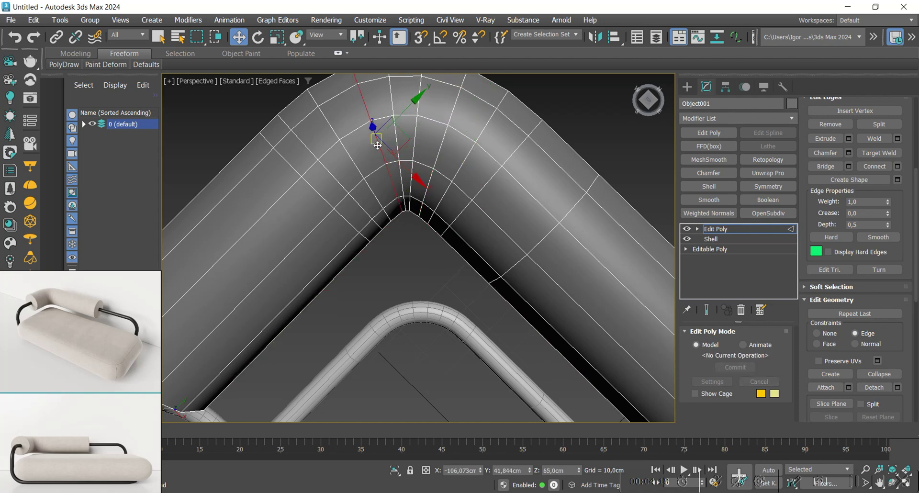
{"action": "left_click_drag", "start_coordinate": [372, 148], "coordinate": [393, 141]}
{"action": "middle_click_drag", "start_coordinate": [393, 142], "coordinate": [467, 186], "text": "alt"}
{"action": "key", "text": "2"}
- Select the vertices of the backrest's long-arm end and move them about 38 cm inward along X
{"action": "scroll", "coordinate": [402, 160], "scroll_direction": "down", "scroll_amount": 3}
{"action": "key", "text": "1"}
{"action": "left_click_drag", "start_coordinate": [580, 163], "coordinate": [518, 247]}
{"action": "middle_click_drag", "start_coordinate": [571, 225], "coordinate": [584, 229], "text": "alt"}
{"action": "key", "text": "F4"}
{"action": "key", "text": "F4"}
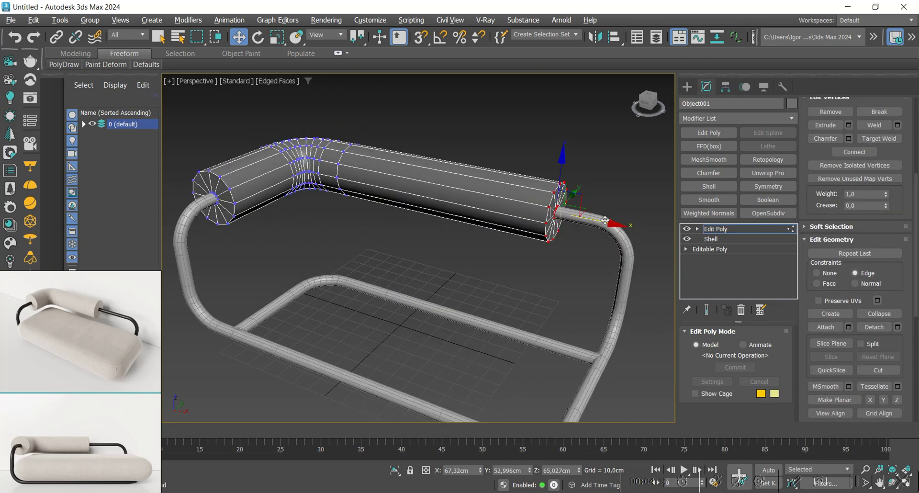
{"action": "left_click_drag", "start_coordinate": [599, 220], "coordinate": [547, 211]}
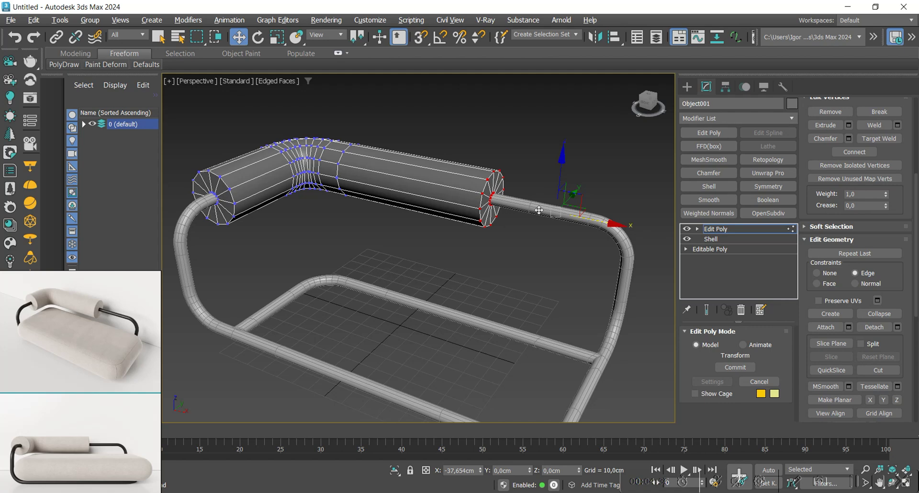
- Shorten the backrest's short arm by moving its end vertices inward along Y
{"action": "middle_click_drag", "start_coordinate": [436, 201], "coordinate": [315, 180], "text": "alt"}
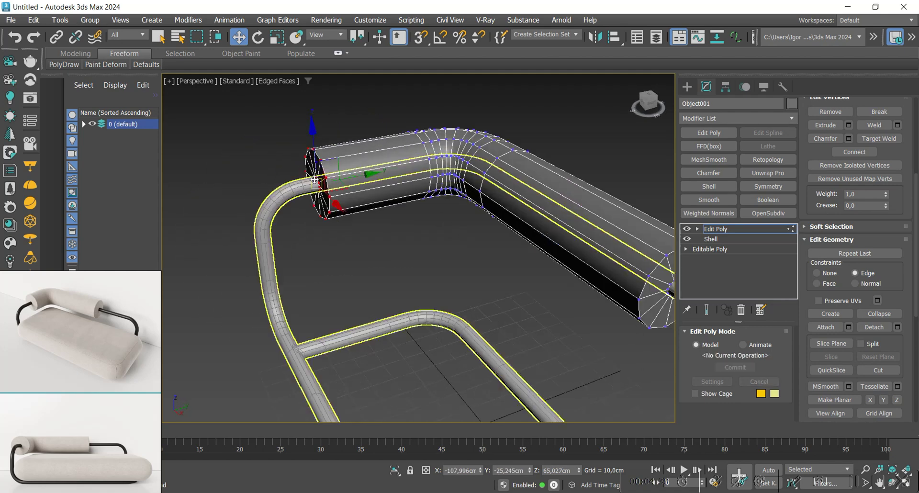
{"action": "left_click_drag", "start_coordinate": [347, 180], "coordinate": [393, 172]}
{"action": "key", "text": "1"}
{"action": "scroll", "coordinate": [395, 172], "scroll_direction": "down", "scroll_amount": 3}
{"action": "key", "text": "F4"}
{"action": "mouse_move", "coordinate": [442, 225]}
{"action": "middle_mouse_down", "text": "alt"}
{"action": "mouse_move", "coordinate": [417, 216]}
{"action": "mouse_move", "coordinate": [424, 221]}
{"action": "middle_mouse_up", "text": "alt"}
{"action": "key", "text": "F4"}
- Select the outer rim edge loops at both backrest ends and chamfer them by about 0.96 cm
{"action": "key", "text": "2"}
{"action": "scroll", "coordinate": [268, 192], "scroll_direction": "up", "scroll_amount": 5}
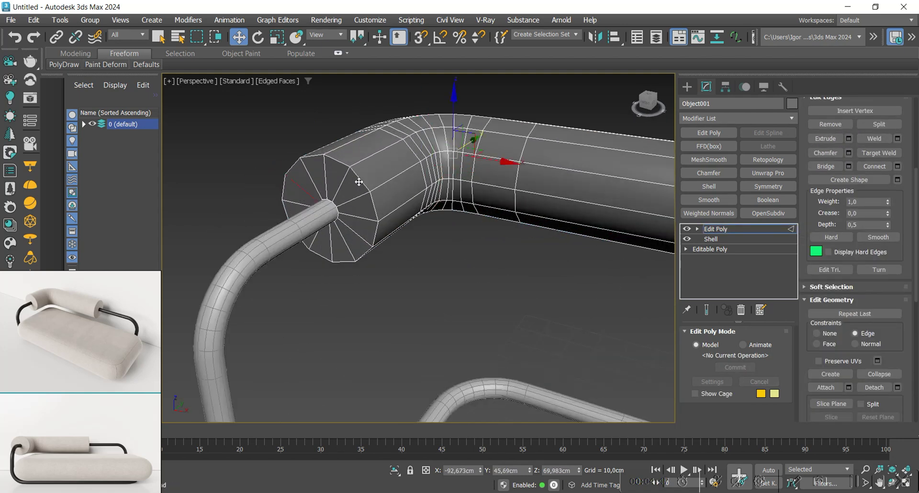
{"action": "scroll", "coordinate": [358, 184], "scroll_direction": "up", "scroll_amount": 3}
{"action": "double_click", "coordinate": [358, 171]}
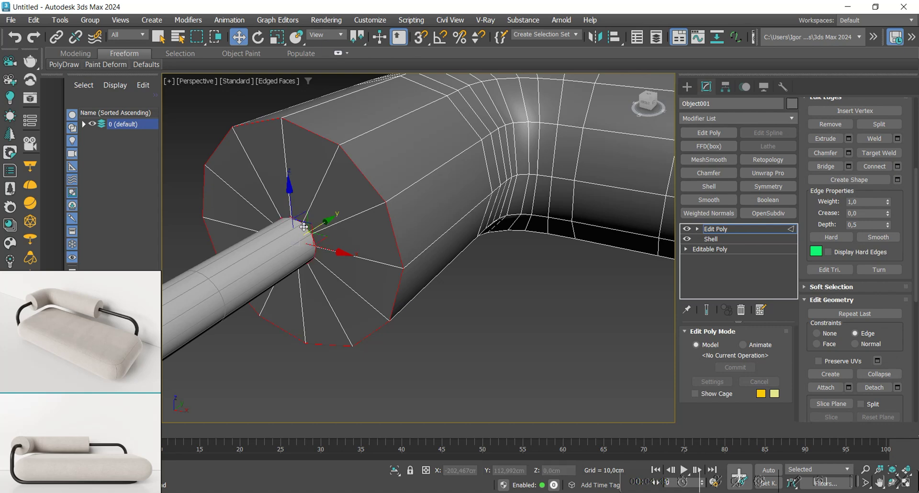
{"action": "scroll", "coordinate": [303, 227], "scroll_direction": "down", "scroll_amount": 4}
{"action": "middle_click_drag", "start_coordinate": [506, 230], "coordinate": [230, 239]}
{"action": "scroll", "coordinate": [479, 229], "scroll_direction": "up", "scroll_amount": 4}
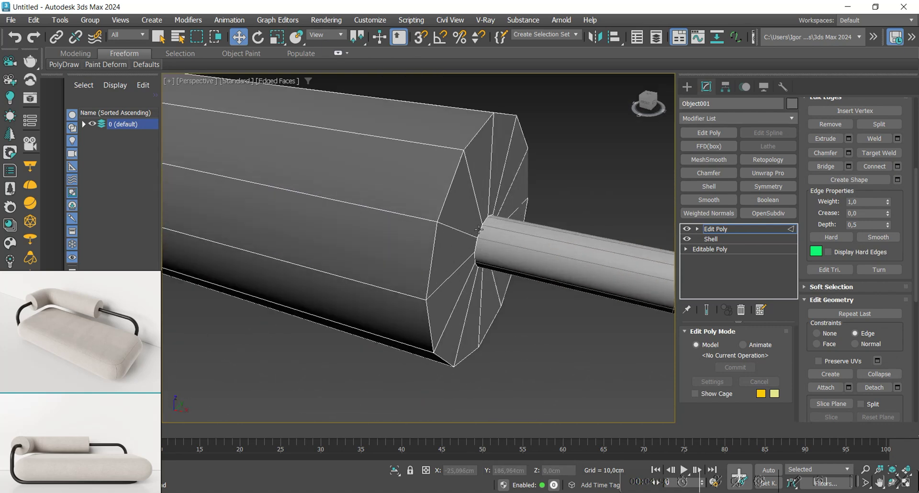
{"action": "double_click", "coordinate": [445, 196]}
{"action": "key", "text": "ctrl+shift+c"}
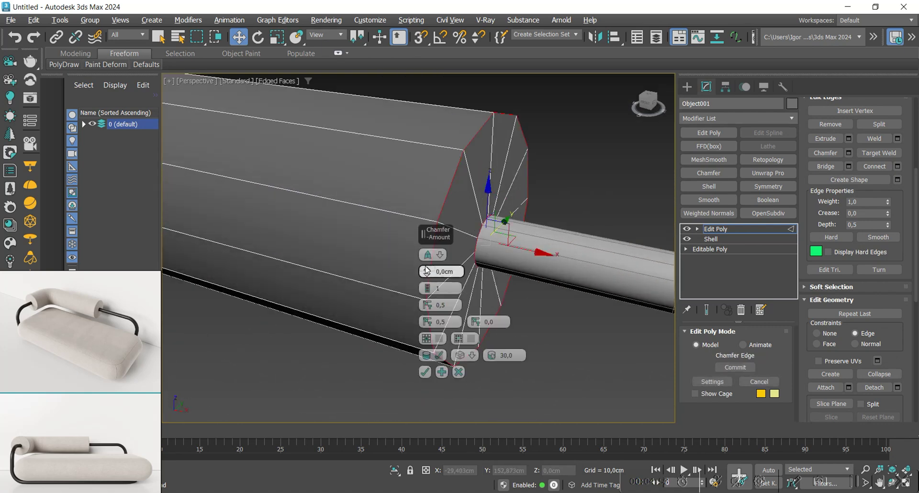
{"action": "left_click_drag", "start_coordinate": [427, 270], "coordinate": [424, 240]}
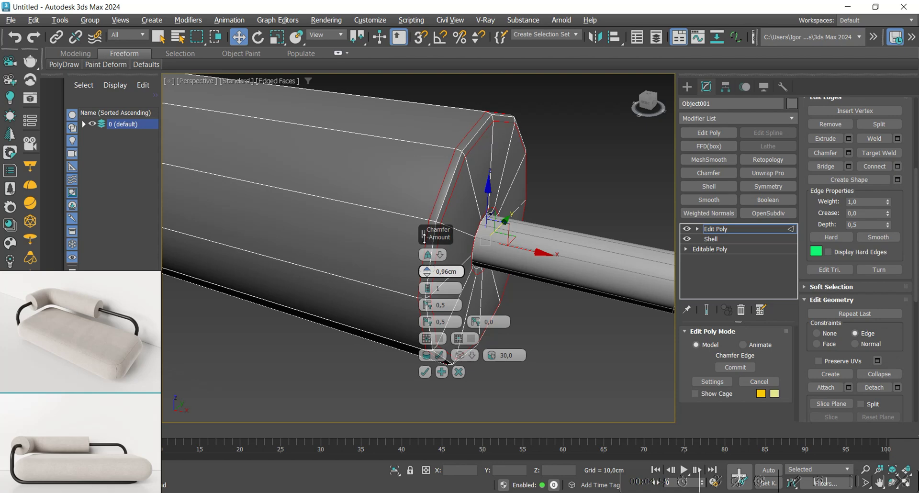
{"action": "left_click", "coordinate": [427, 369]}
{"action": "key", "text": "2"}
- Smooth the backrest with an OpenSubdiv modifier, raise its iterations, and deselect it
{"action": "scroll", "coordinate": [496, 244], "scroll_direction": "down", "scroll_amount": 5}
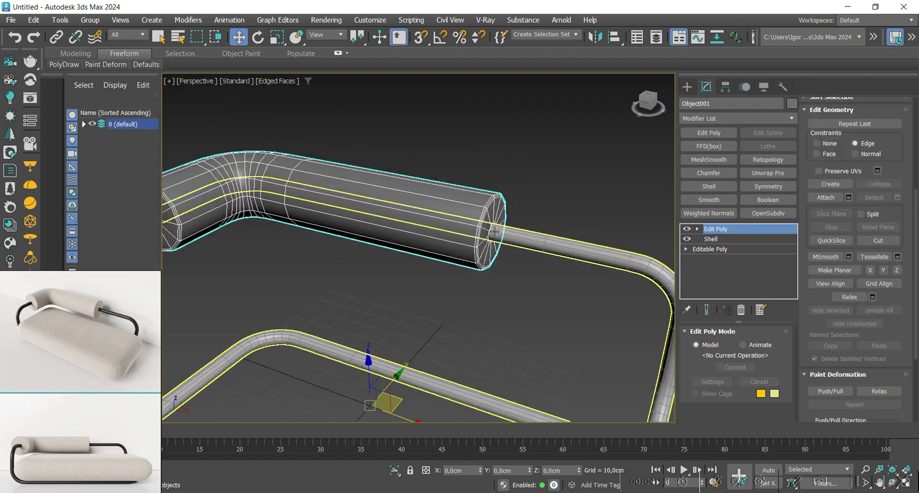
{"action": "middle_click_drag", "start_coordinate": [496, 243], "coordinate": [470, 240], "text": "alt"}
{"action": "left_click", "coordinate": [767, 215]}
{"action": "key", "text": "F4"}
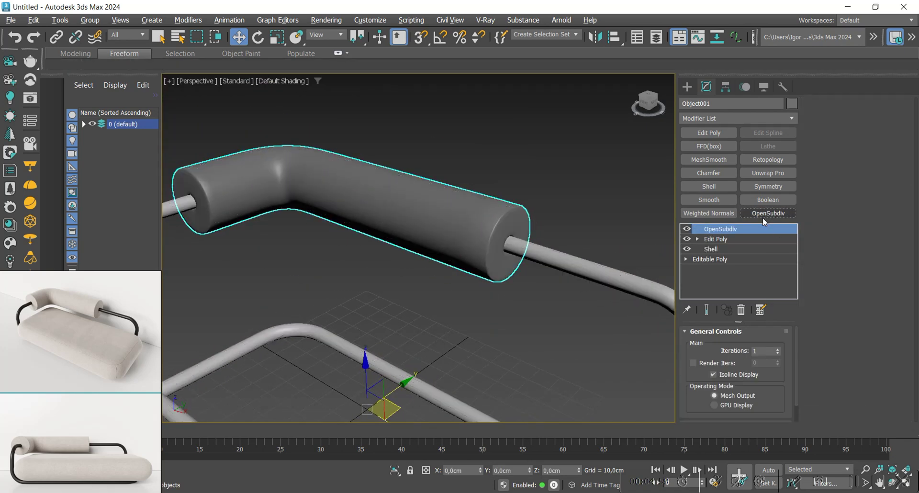
{"action": "left_click", "coordinate": [777, 349]}
{"action": "scroll", "coordinate": [468, 186], "scroll_direction": "down", "scroll_amount": 3}
{"action": "middle_click_drag", "start_coordinate": [468, 186], "coordinate": [496, 243], "text": "alt"}
{"action": "left_click", "coordinate": [484, 235]}
- In the top view, create a box over the base frame for the seat, about 104 x 216 cm and 35 cm high
{"action": "key", "text": "t"}
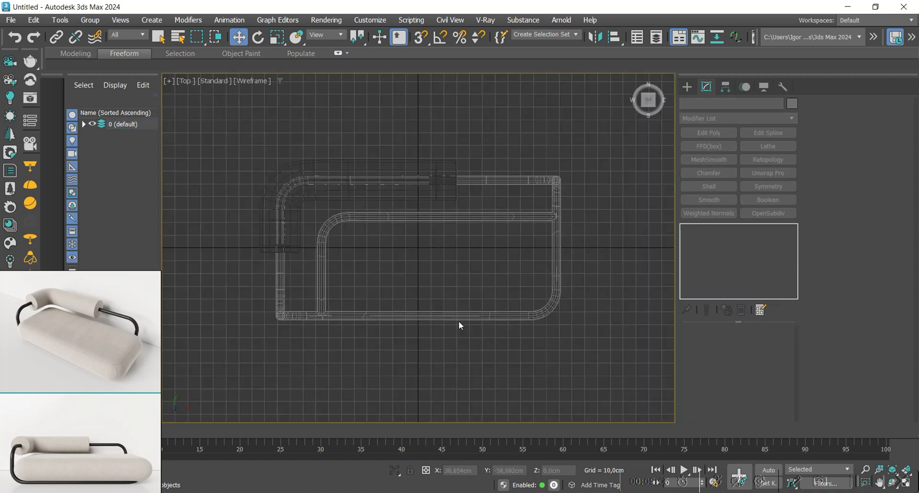
{"action": "scroll", "coordinate": [478, 287], "scroll_direction": "up", "scroll_amount": 3}
{"action": "left_click", "coordinate": [692, 94]}
{"action": "left_click", "coordinate": [709, 162]}
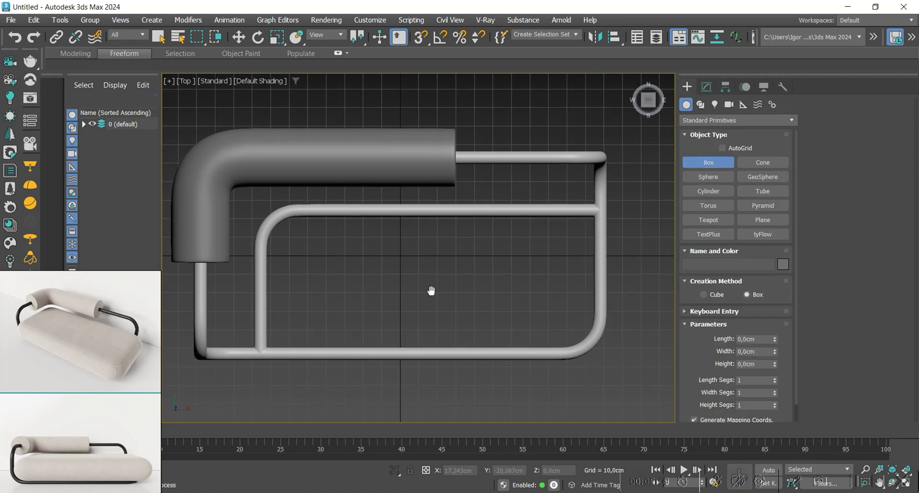
{"action": "middle_click_drag", "start_coordinate": [292, 252], "coordinate": [278, 223]}
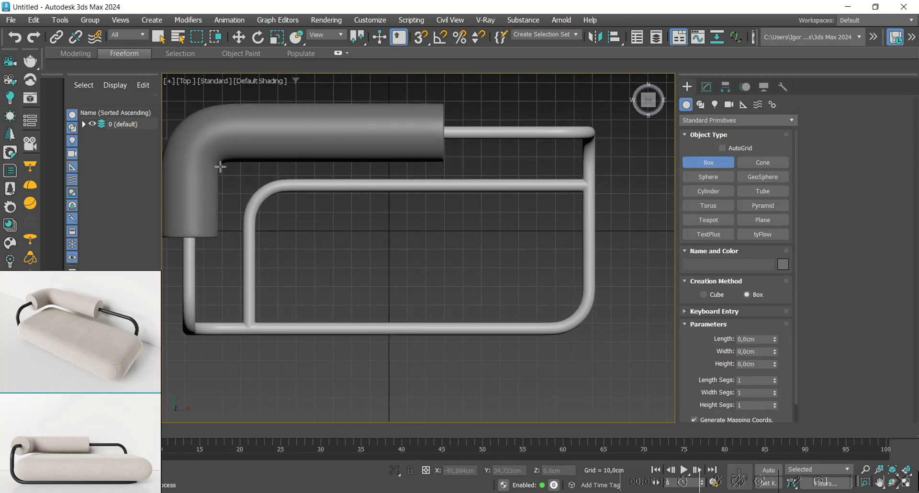
{"action": "mouse_move", "coordinate": [221, 167]}
{"action": "left_mouse_down"}
{"action": "mouse_move", "coordinate": [522, 337]}
{"action": "mouse_move", "coordinate": [601, 366]}
{"action": "mouse_move", "coordinate": [619, 359]}
{"action": "left_mouse_up"}
{"action": "key", "text": "f"}
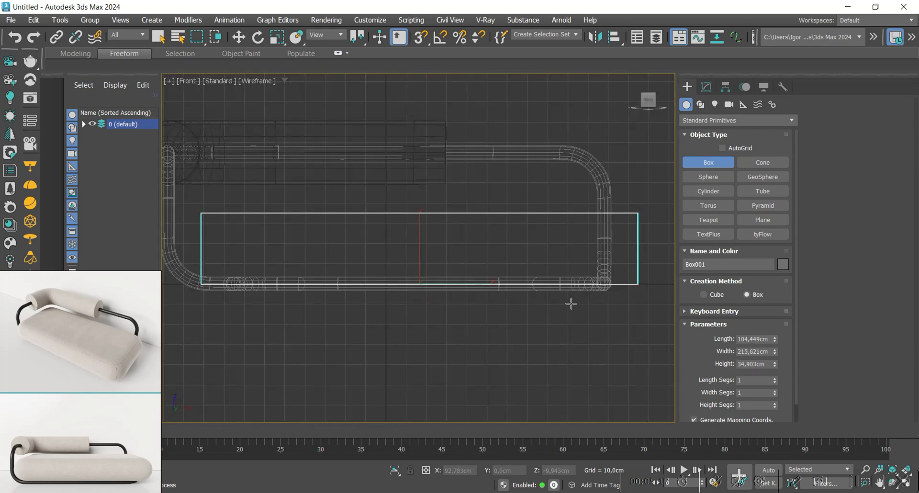
{"action": "left_click", "coordinate": [571, 303]}
- Raise the seat box about 4.3 cm above the base tubes in the front view and increase its height to about 45.7 cm
{"action": "middle_click_drag", "start_coordinate": [447, 255], "coordinate": [455, 287]}
{"action": "key", "text": "w"}
{"action": "left_click_drag", "start_coordinate": [429, 254], "coordinate": [429, 247]}
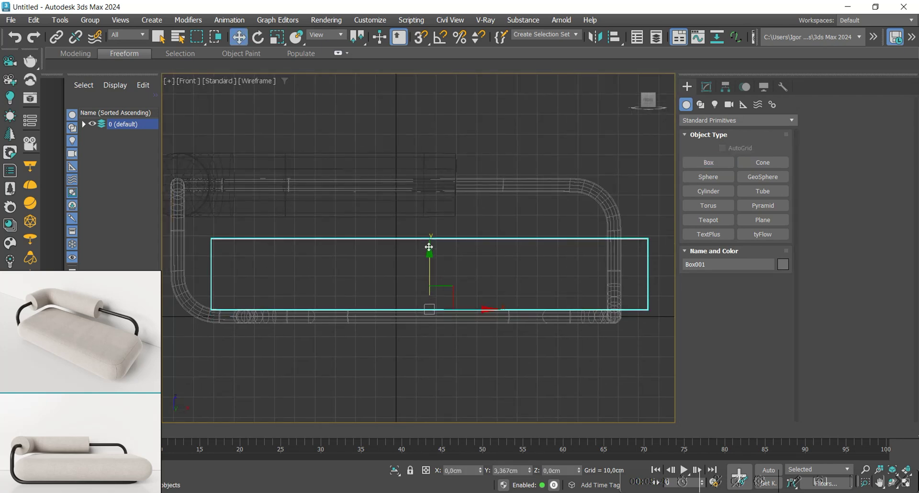
{"action": "key", "text": "F3"}
{"action": "middle_click_drag", "start_coordinate": [429, 249], "coordinate": [437, 260]}
{"action": "left_click", "coordinate": [706, 86]}
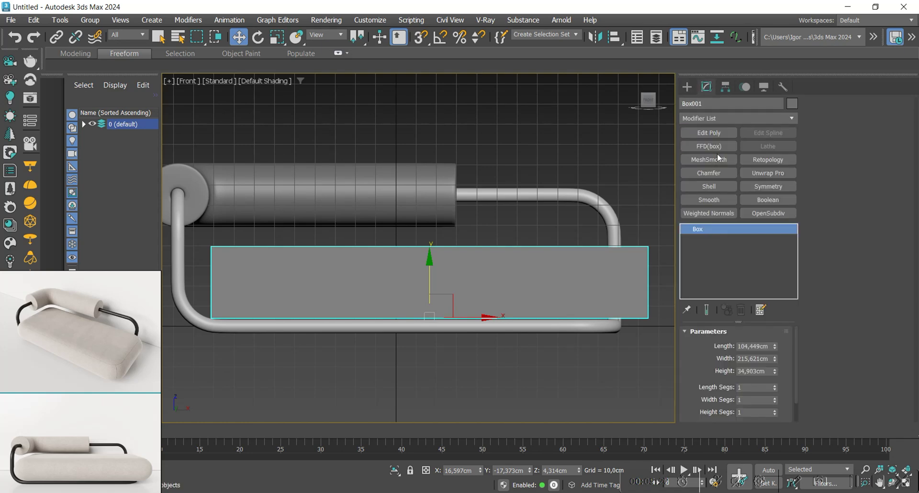
{"action": "left_click_drag", "start_coordinate": [769, 372], "coordinate": [771, 367]}
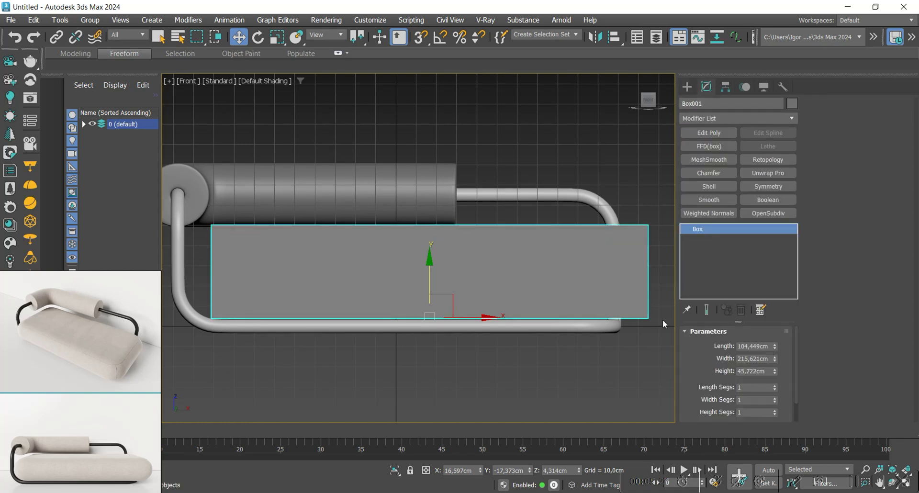
- Convert the seat box to an editable poly, select all its edges and chamfer them by about 22.7 cm with several segments
{"action": "mouse_move", "coordinate": [667, 322]}
{"action": "middle_mouse_down", "text": "alt"}
{"action": "mouse_move", "coordinate": [491, 284]}
{"action": "mouse_move", "coordinate": [546, 294]}
{"action": "mouse_move", "coordinate": [539, 275]}
{"action": "mouse_move", "coordinate": [529, 278]}
{"action": "mouse_move", "coordinate": [564, 287]}
{"action": "mouse_move", "coordinate": [553, 294]}
{"action": "middle_mouse_up", "text": "alt"}
{"action": "key", "text": "F4"}
{"action": "key", "text": "alt+e"}
{"action": "key", "text": "2"}
{"action": "scroll", "coordinate": [556, 284], "scroll_direction": "down", "scroll_amount": 2}
{"action": "key", "text": "ctrl+a"}
{"action": "scroll", "coordinate": [561, 293], "scroll_direction": "up", "scroll_amount": 2}
{"action": "key", "text": "ctrl+shift+c"}
{"action": "left_click_drag", "start_coordinate": [430, 277], "coordinate": [430, 226]}
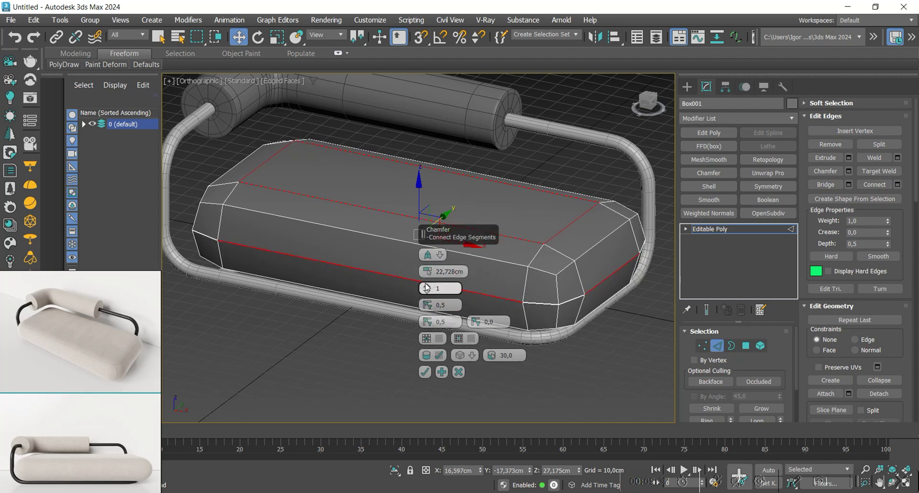
{"action": "left_click_drag", "start_coordinate": [427, 288], "coordinate": [428, 283]}
{"action": "left_click", "coordinate": [426, 372]}
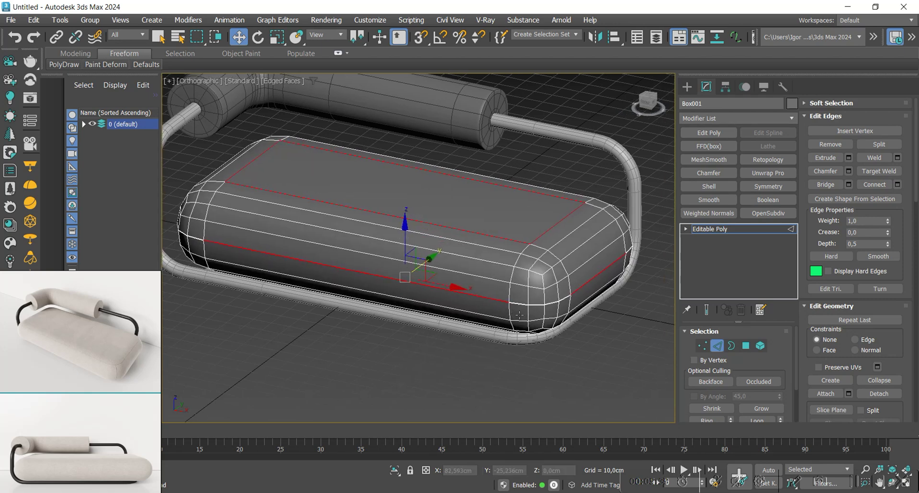
- Weld the seat's overlapping vertices with a weld threshold of 0.5 cm
{"action": "key", "text": "1"}
{"action": "scroll", "coordinate": [561, 306], "scroll_direction": "up", "scroll_amount": 5}
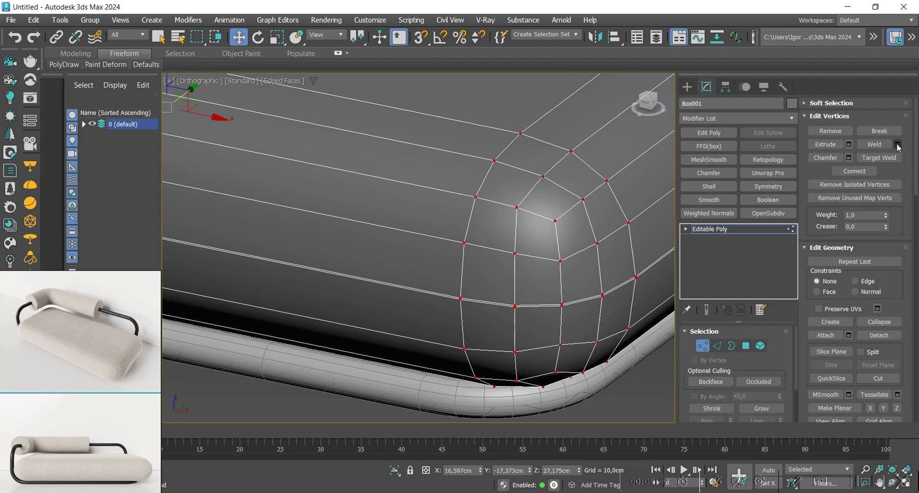
{"action": "left_click", "coordinate": [898, 144]}
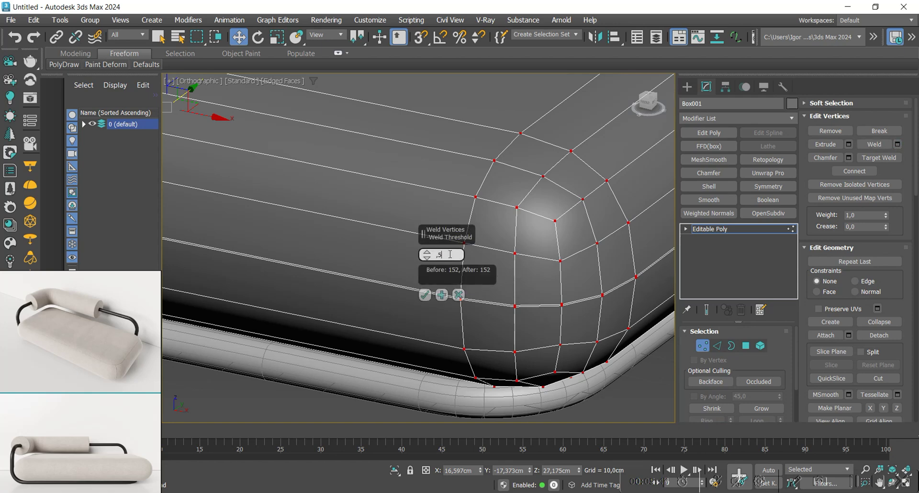
{"action": "key", "text": "Return"}
{"action": "left_click", "coordinate": [425, 295]}
- In the front view, lower the seat by about 0.9 cm onto the base tubes
{"action": "key", "text": "z"}
{"action": "key", "text": "f"}
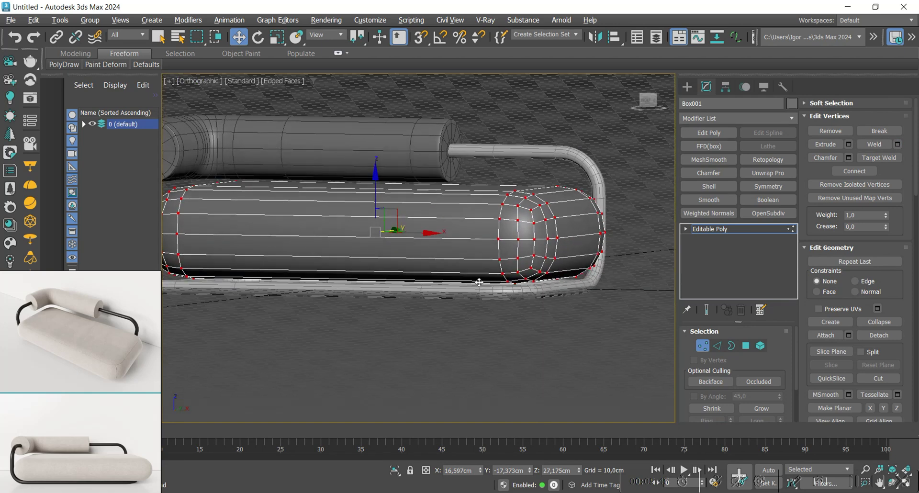
{"action": "scroll", "coordinate": [497, 279], "scroll_direction": "up", "scroll_amount": 10}
{"action": "key", "text": "1"}
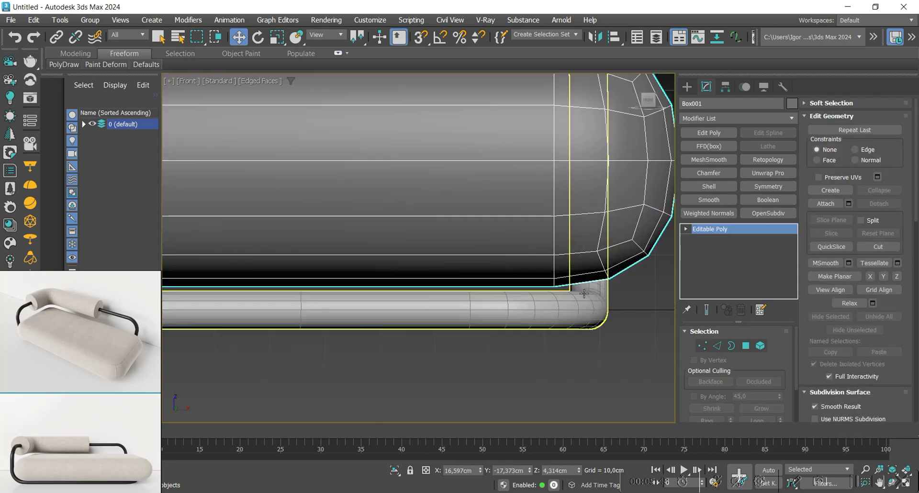
{"action": "scroll", "coordinate": [401, 277], "scroll_direction": "up", "scroll_amount": 3}
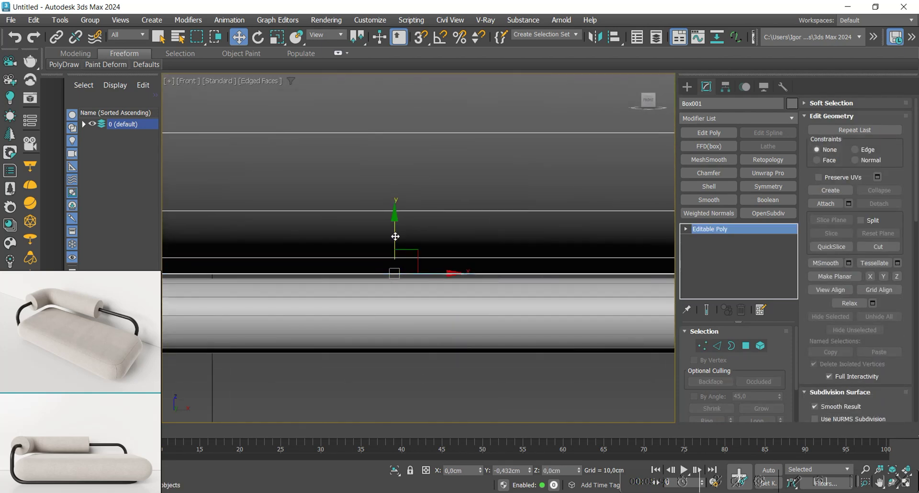
{"action": "scroll", "coordinate": [396, 235], "scroll_direction": "up", "scroll_amount": 2}
{"action": "scroll", "coordinate": [394, 311], "scroll_direction": "down", "scroll_amount": 8}
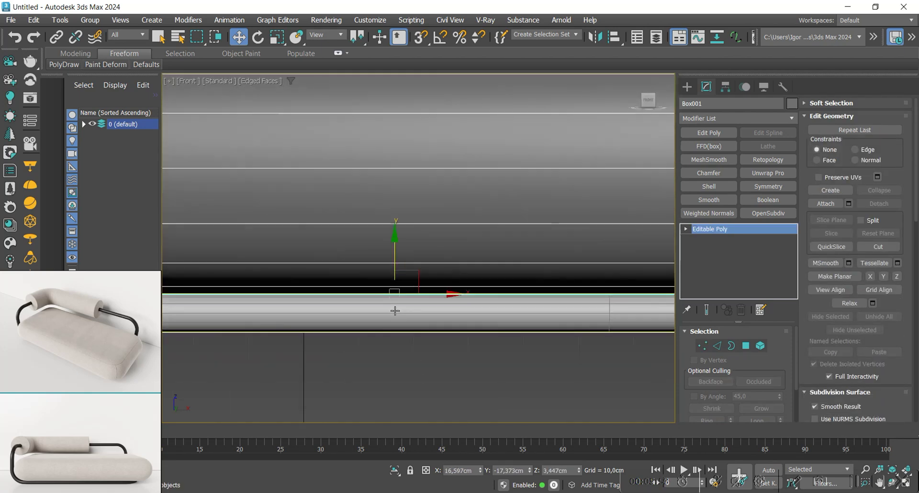
- In the right view, select the seat's rear vertices and move them back about 15.5 cm to meet the frame's rear tube
{"action": "middle_click_drag", "start_coordinate": [429, 287], "coordinate": [449, 285], "text": "alt"}
{"action": "scroll", "coordinate": [405, 316], "scroll_direction": "down", "scroll_amount": 3}
{"action": "left_click", "coordinate": [654, 106]}
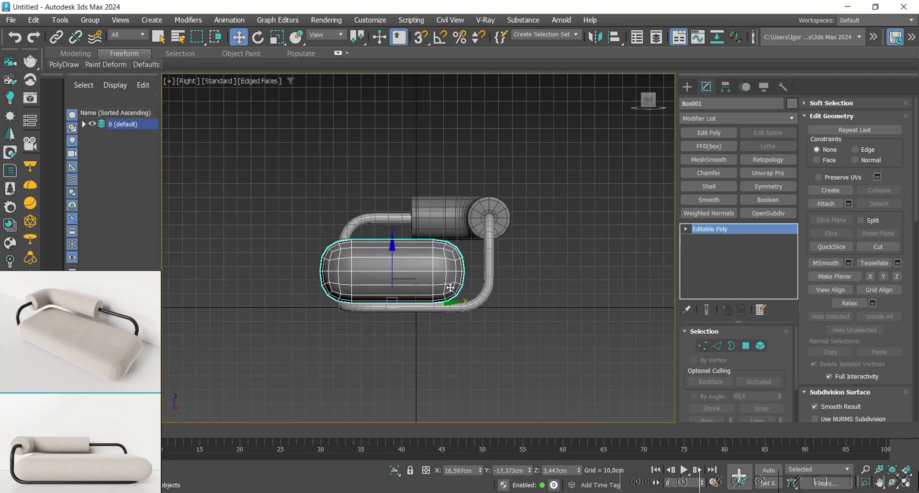
{"action": "key", "text": "F3"}
{"action": "key", "text": "1"}
{"action": "left_click_drag", "start_coordinate": [493, 320], "coordinate": [408, 196]}
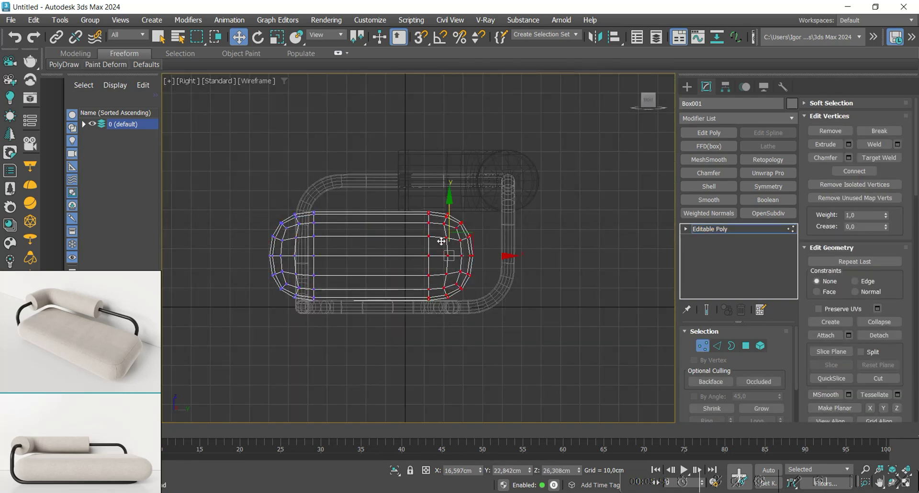
{"action": "scroll", "coordinate": [467, 260], "scroll_direction": "up", "scroll_amount": 4}
{"action": "left_click_drag", "start_coordinate": [480, 253], "coordinate": [540, 255]}
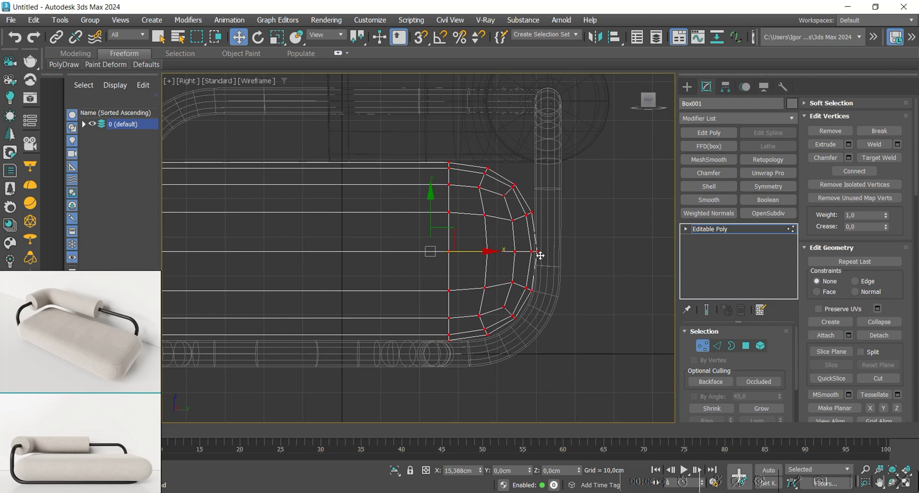
{"action": "key", "text": "F3"}
- In the front view, select the vertices of the seat's left end and move them outward to meet the frame's upright tube
{"action": "scroll", "coordinate": [543, 260], "scroll_direction": "down", "scroll_amount": 5}
{"action": "middle_click_drag", "start_coordinate": [474, 265], "coordinate": [547, 268], "text": "alt"}
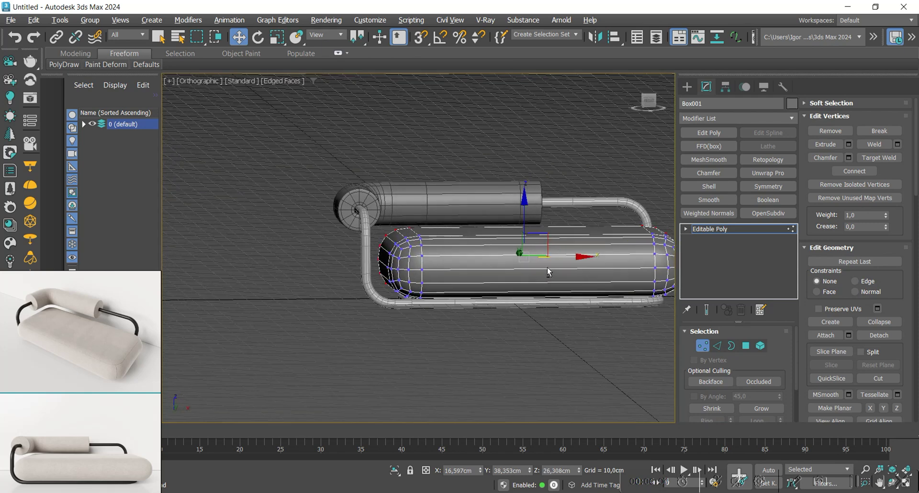
{"action": "left_click", "coordinate": [649, 105]}
{"action": "left_click_drag", "start_coordinate": [470, 340], "coordinate": [371, 223]}
{"action": "scroll", "coordinate": [405, 266], "scroll_direction": "up", "scroll_amount": 3}
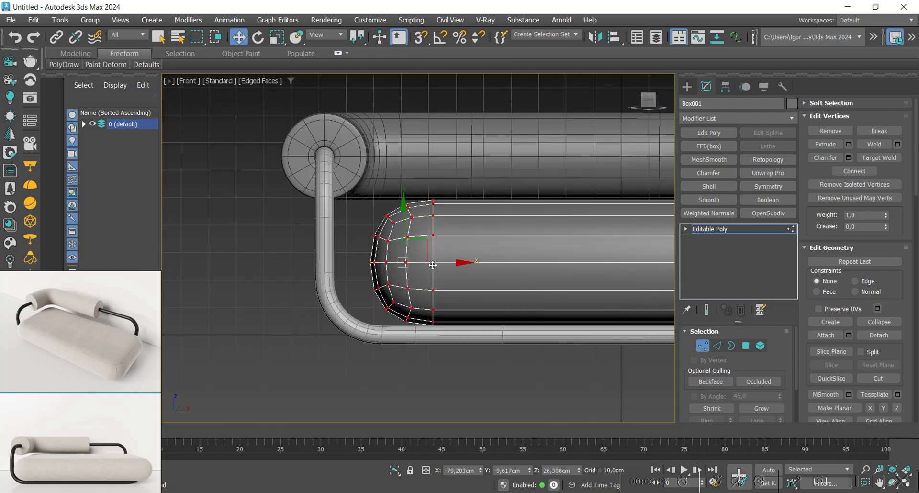
{"action": "left_click_drag", "start_coordinate": [440, 263], "coordinate": [405, 263]}
{"action": "key", "text": "1"}
{"action": "scroll", "coordinate": [337, 256], "scroll_direction": "down", "scroll_amount": 6}
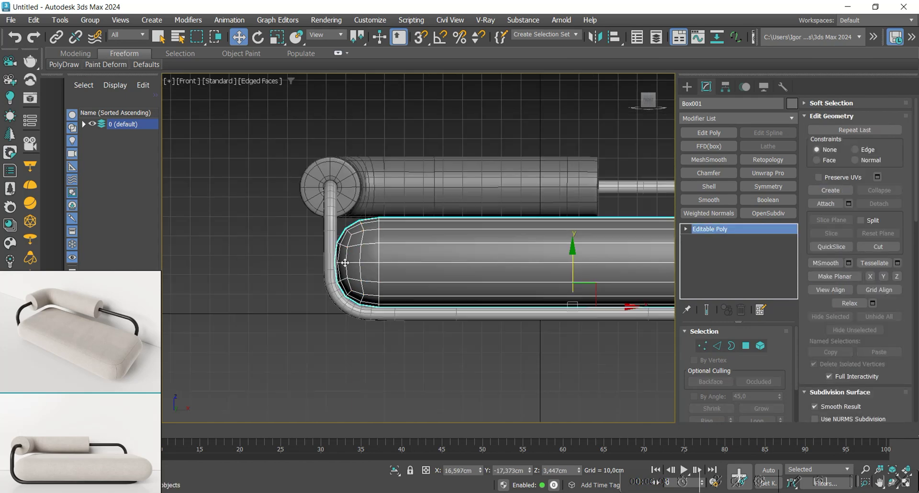
- Scale the seat's height down to about 91 percent
{"action": "middle_click_drag", "start_coordinate": [503, 264], "coordinate": [468, 283], "text": "alt"}
{"action": "key", "text": "F4"}
{"action": "scroll", "coordinate": [462, 278], "scroll_direction": "up", "scroll_amount": 4}
{"action": "key", "text": "F4"}
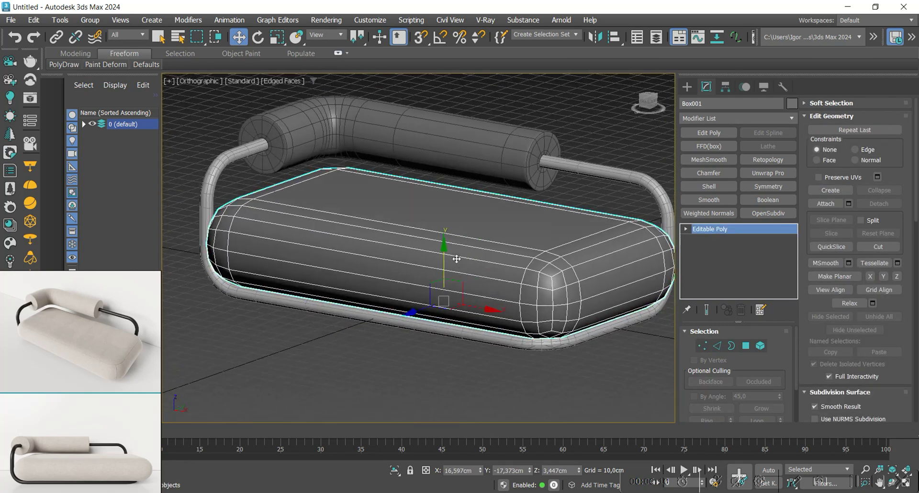
{"action": "key", "text": "r"}
{"action": "left_click_drag", "start_coordinate": [445, 242], "coordinate": [445, 247]}
{"action": "key", "text": "1"}
{"action": "key", "text": "1"}
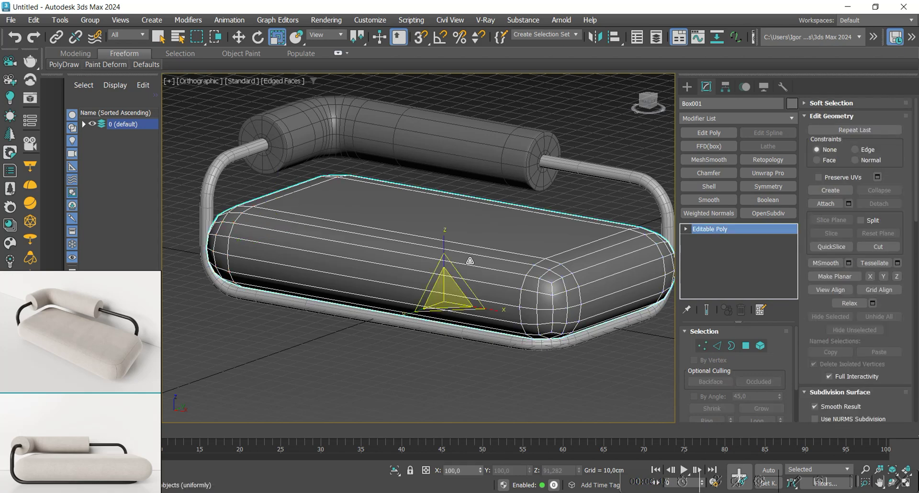
{"action": "key", "text": "w"}
- Smooth the seat with an OpenSubdiv modifier and raise its iterations
{"action": "scroll", "coordinate": [470, 260], "scroll_direction": "down", "scroll_amount": 3}
{"action": "left_click", "coordinate": [768, 213]}
{"action": "key", "text": "F4"}
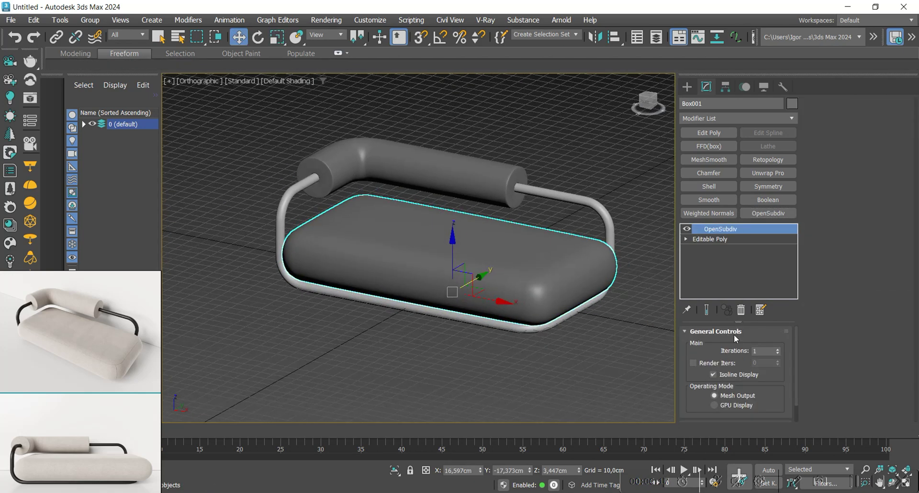
{"action": "left_click", "coordinate": [778, 348]}
- Set the outer amount of the backrest's Shell modifier to 14 cm and return to its OpenSubdiv level
{"action": "left_click", "coordinate": [486, 184]}
{"action": "middle_click_drag", "start_coordinate": [477, 240], "coordinate": [507, 277]}
{"action": "left_click", "coordinate": [712, 249]}
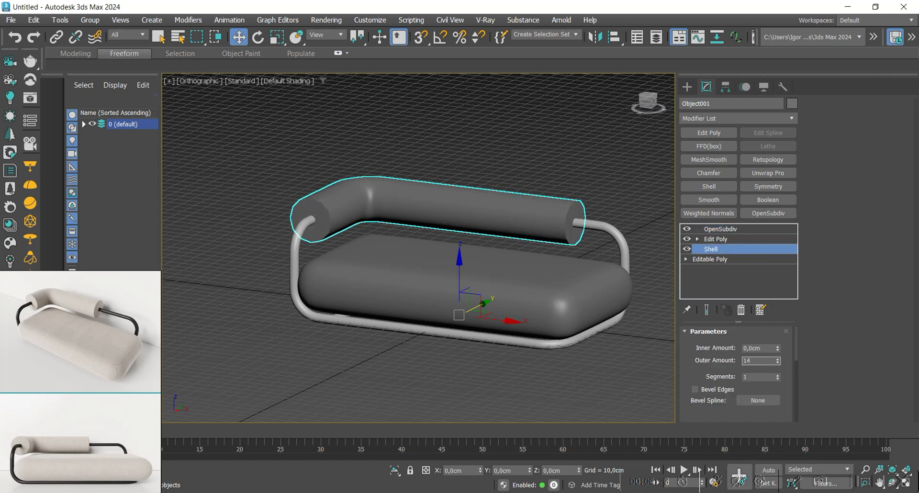
{"action": "left_click", "coordinate": [750, 356]}
{"action": "type", "text": "144"}
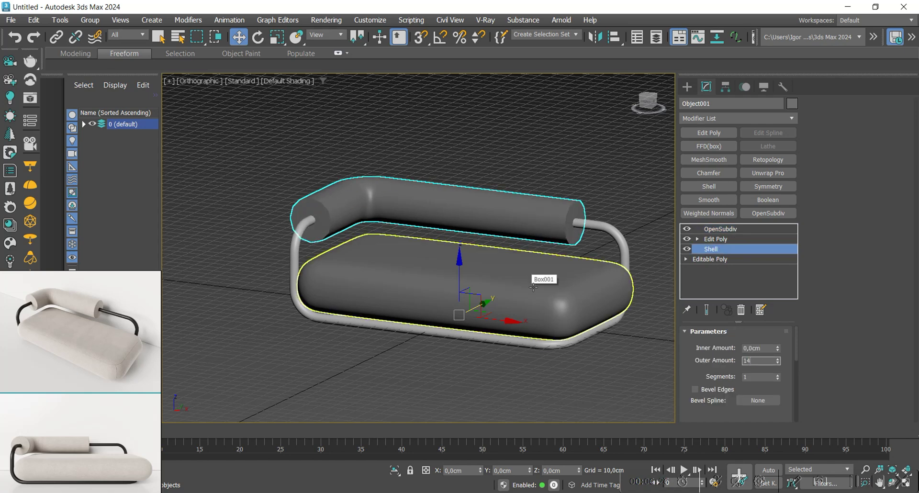
{"action": "key", "text": "Return"}
{"action": "scroll", "coordinate": [616, 232], "scroll_direction": "up", "scroll_amount": 4}
{"action": "key", "text": "F4"}
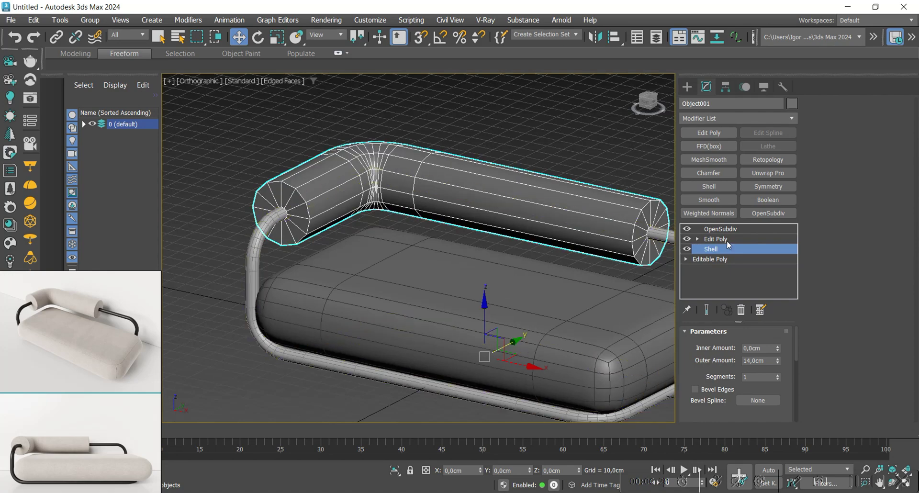
{"action": "left_click", "coordinate": [716, 240]}
{"action": "left_click", "coordinate": [723, 230]}
{"action": "key", "text": "F4"}
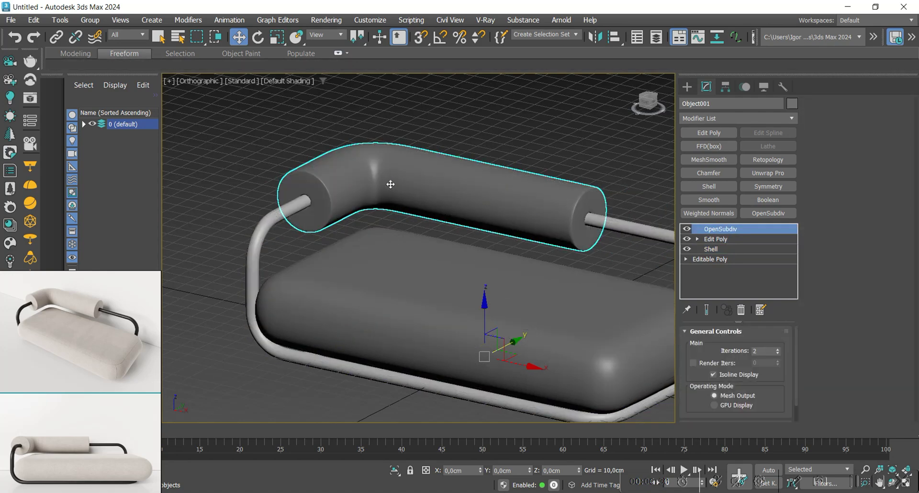
- Lower the backrest by about 5.5 cm toward the seat in the perspective view
{"action": "scroll", "coordinate": [390, 185], "scroll_direction": "down", "scroll_amount": 4}
{"action": "mouse_move", "coordinate": [441, 223]}
{"action": "middle_mouse_down", "text": "alt"}
{"action": "mouse_move", "coordinate": [430, 234]}
{"action": "mouse_move", "coordinate": [442, 239]}
{"action": "middle_mouse_up", "text": "alt"}
{"action": "scroll", "coordinate": [393, 219], "scroll_direction": "up", "scroll_amount": 2}
{"action": "key", "text": "p"}
{"action": "key", "text": "F4"}
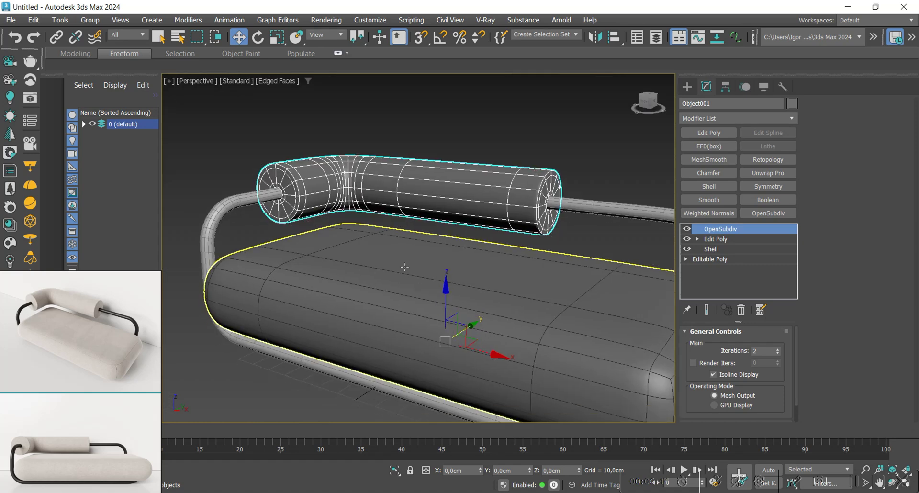
{"action": "left_click_drag", "start_coordinate": [446, 305], "coordinate": [447, 315]}
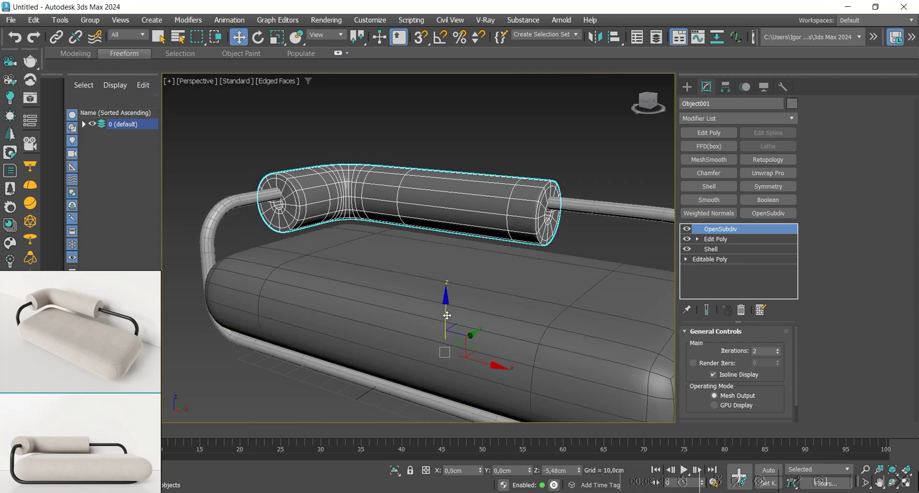
- Select the upper vertices of the tubular frame and lower them about 5.4 cm to recentre the tube in the backrest
{"action": "left_click", "coordinate": [584, 206]}
{"action": "key", "text": "1"}
{"action": "scroll", "coordinate": [545, 229], "scroll_direction": "down", "scroll_amount": 3}
{"action": "middle_click_drag", "start_coordinate": [546, 229], "coordinate": [503, 225], "text": "alt"}
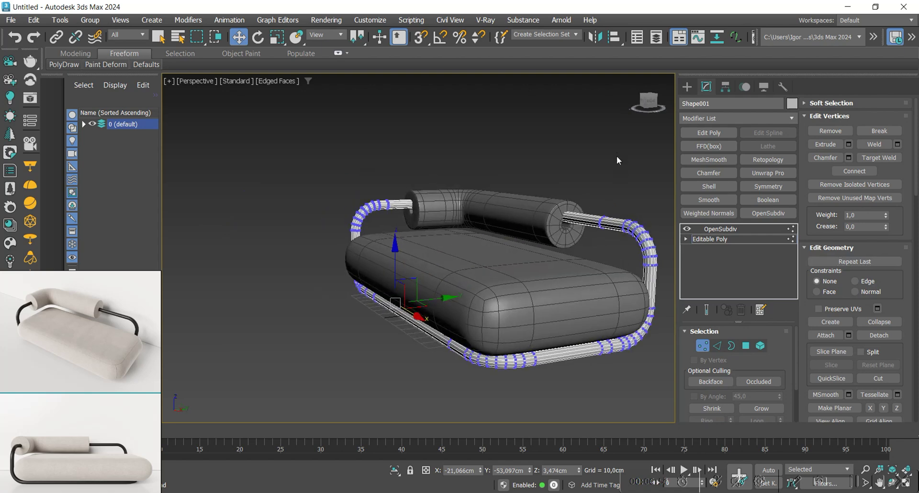
{"action": "left_click", "coordinate": [652, 107]}
{"action": "key", "text": "F3"}
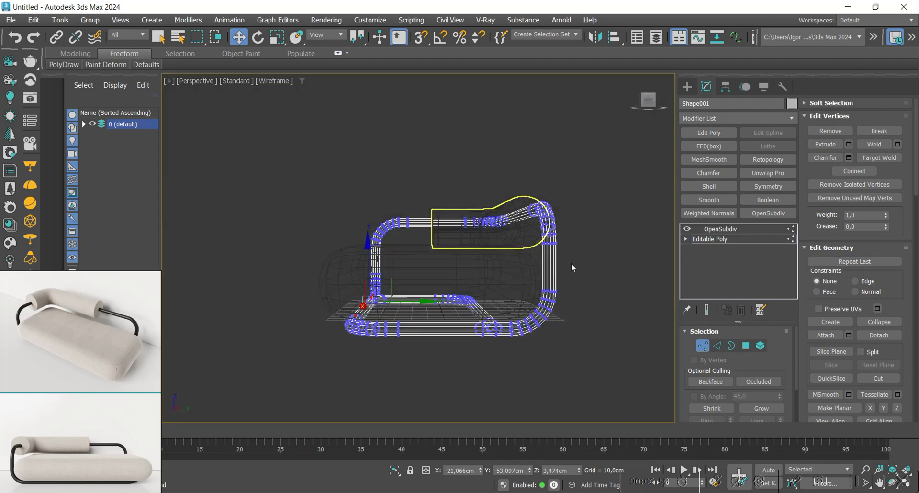
{"action": "middle_click_drag", "start_coordinate": [570, 263], "coordinate": [560, 258]}
{"action": "left_click_drag", "start_coordinate": [318, 173], "coordinate": [318, 174]}
{"action": "key", "text": "F3"}
{"action": "scroll", "coordinate": [429, 224], "scroll_direction": "up", "scroll_amount": 6}
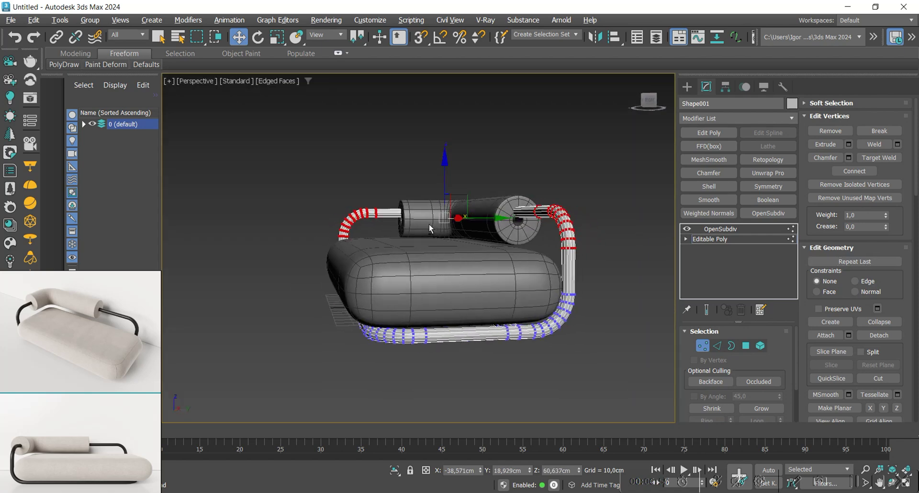
{"action": "scroll", "coordinate": [488, 217], "scroll_direction": "up", "scroll_amount": 3}
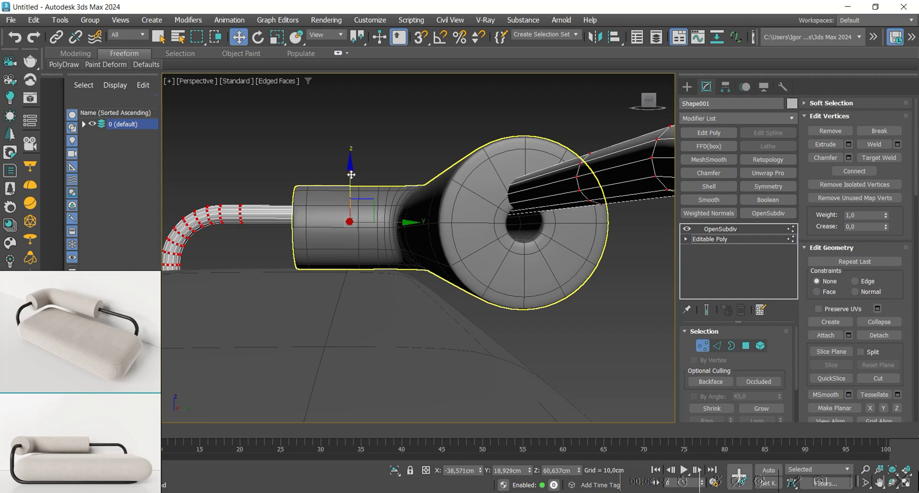
{"action": "left_click_drag", "start_coordinate": [352, 175], "coordinate": [361, 193]}
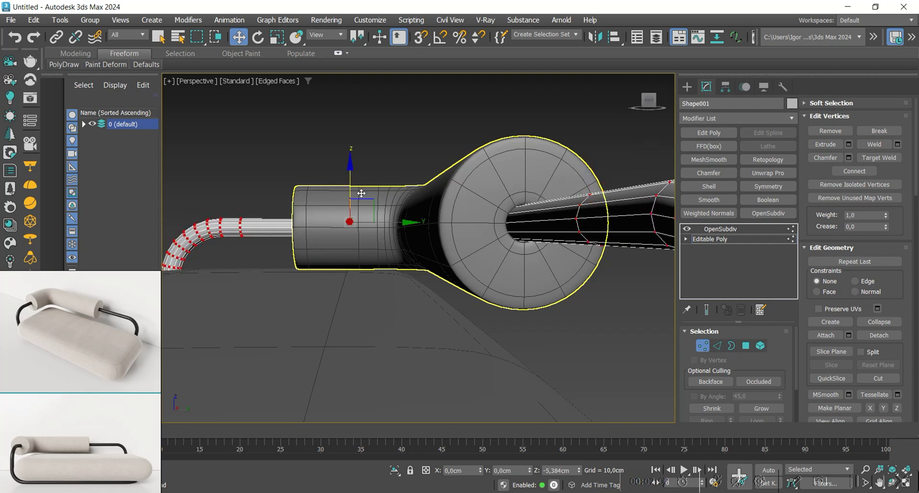
{"action": "left_click", "coordinate": [710, 239]}
{"action": "left_click", "coordinate": [710, 230]}
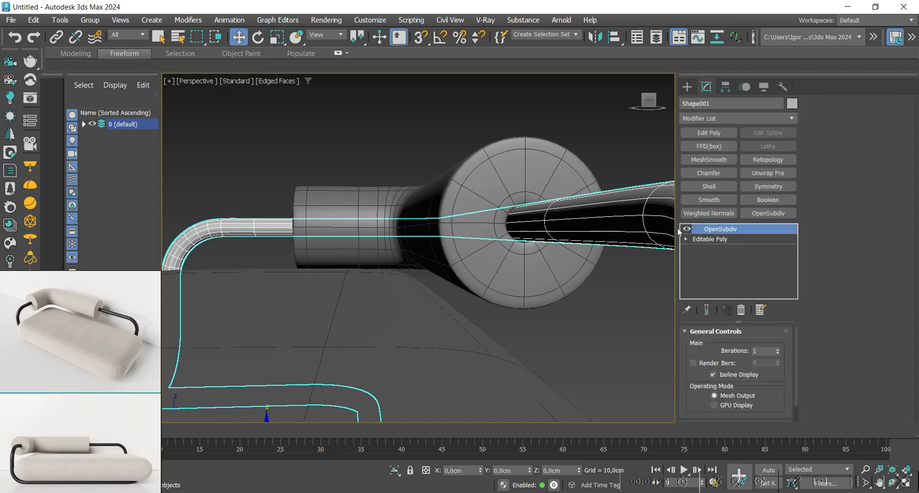
- Change the tubular frame's object color to dark grey
{"action": "key", "text": "F4"}
{"action": "scroll", "coordinate": [435, 193], "scroll_direction": "down", "scroll_amount": 3}
{"action": "middle_click_drag", "start_coordinate": [435, 193], "coordinate": [493, 221], "text": "alt"}
{"action": "middle_click_drag", "start_coordinate": [397, 249], "coordinate": [462, 249]}
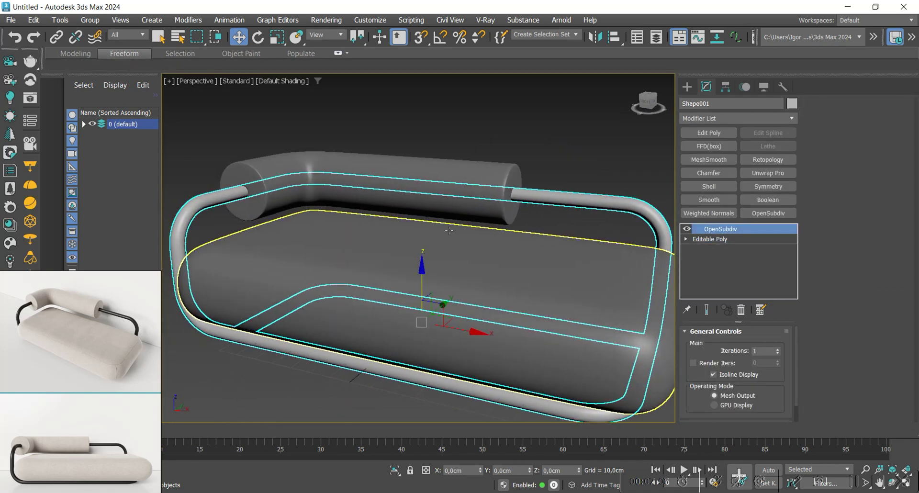
{"action": "left_click", "coordinate": [412, 273]}
{"action": "middle_click_drag", "start_coordinate": [412, 273], "coordinate": [440, 252], "text": "alt"}
{"action": "left_click_drag", "start_coordinate": [444, 252], "coordinate": [444, 260]}
{"action": "scroll", "coordinate": [443, 260], "scroll_direction": "down", "scroll_amount": 4}
{"action": "middle_click_drag", "start_coordinate": [444, 260], "coordinate": [415, 298], "text": "alt"}
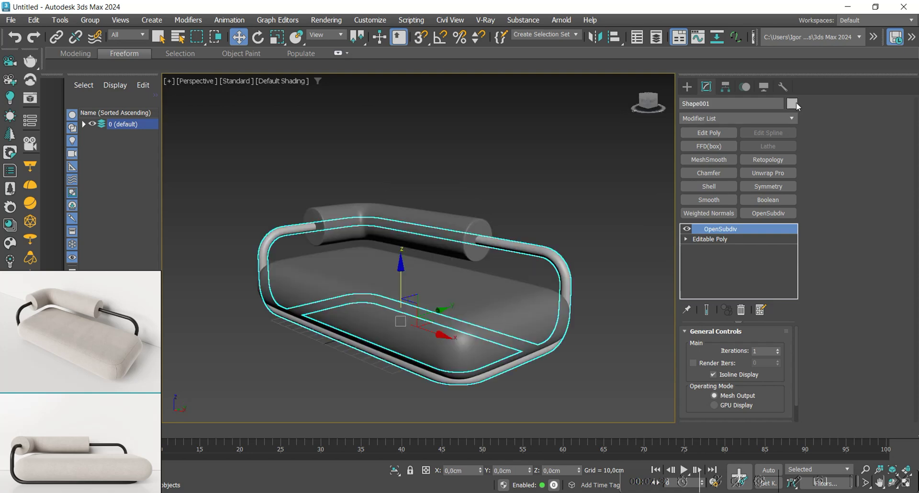
{"action": "left_click", "coordinate": [794, 103]}
{"action": "left_click", "coordinate": [525, 315]}
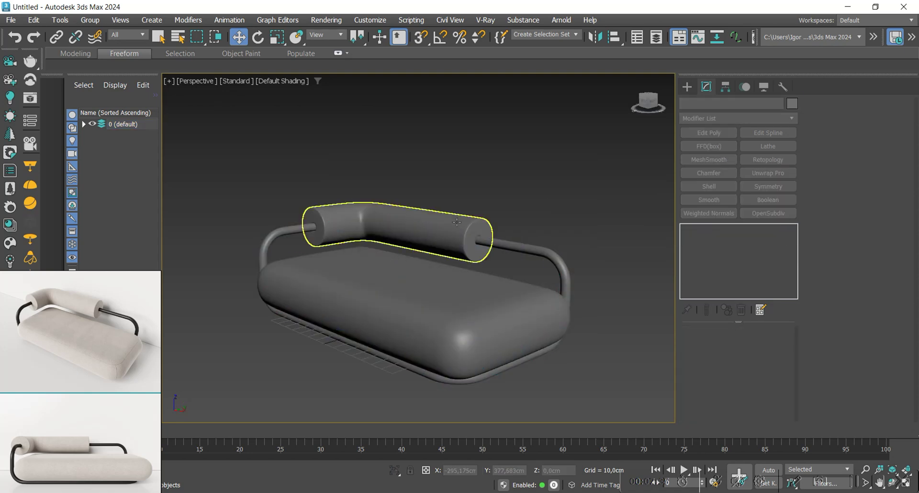
- Select the backrest and the seat, set their object color to light grey, and deselect them
{"action": "left_click", "coordinate": [383, 222]}
{"action": "left_click", "coordinate": [451, 295], "text": "ctrl"}
{"action": "left_click", "coordinate": [792, 103]}
{"action": "left_click", "coordinate": [579, 269]}
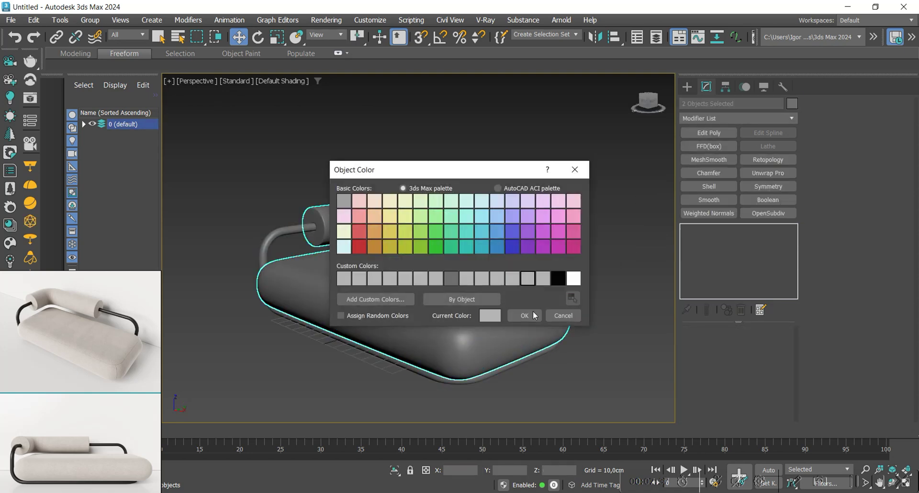
{"action": "left_click", "coordinate": [525, 315]}
{"action": "left_click", "coordinate": [582, 187]}
{"action": "middle_click_drag", "start_coordinate": [584, 190], "coordinate": [560, 231], "text": "alt"}
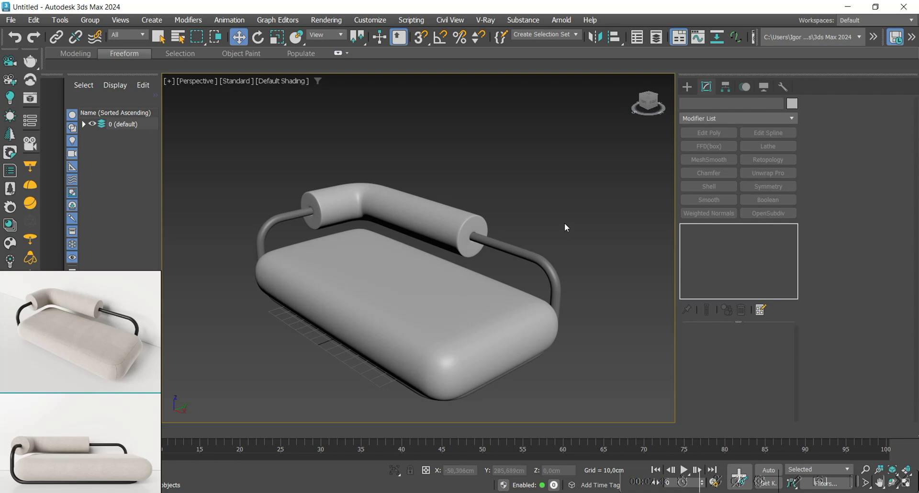